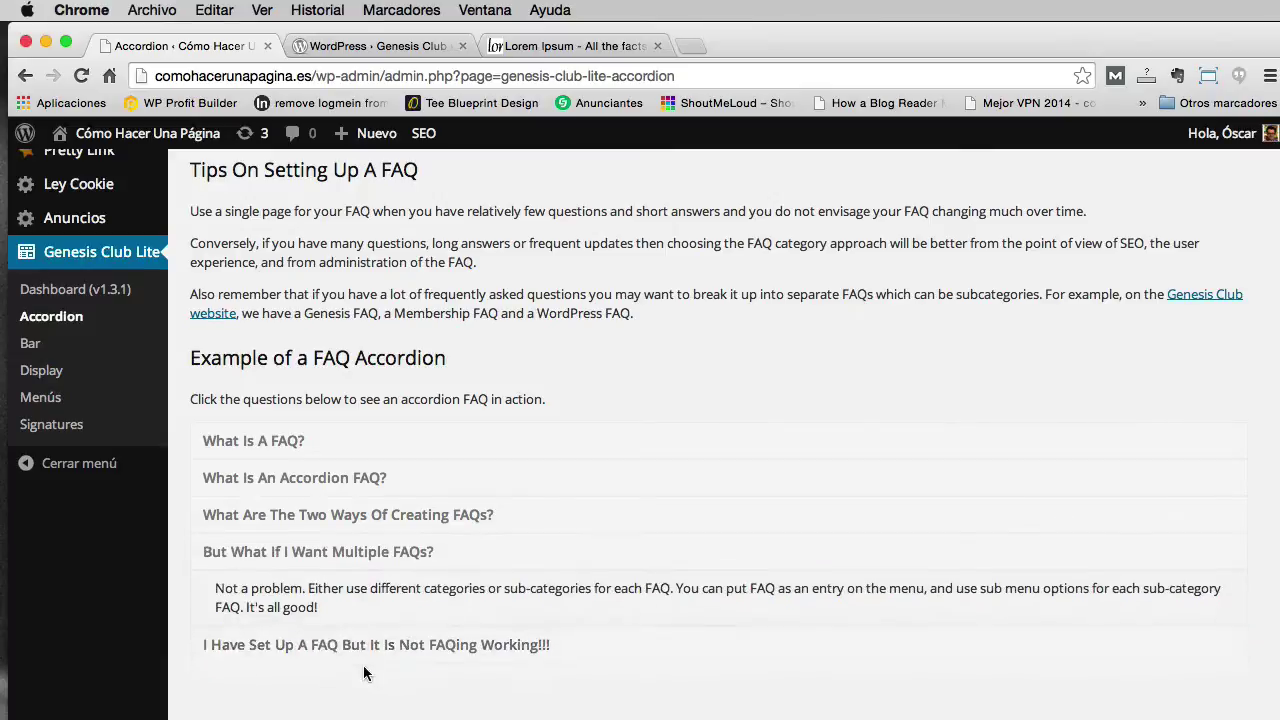
Expand the questions "I Have Set Up A FAQ But It Is Not FAQing Working!!!" and "What Is A FAQ?" in the example accordion.
{"action": "left_click", "coordinate": [370, 643]}
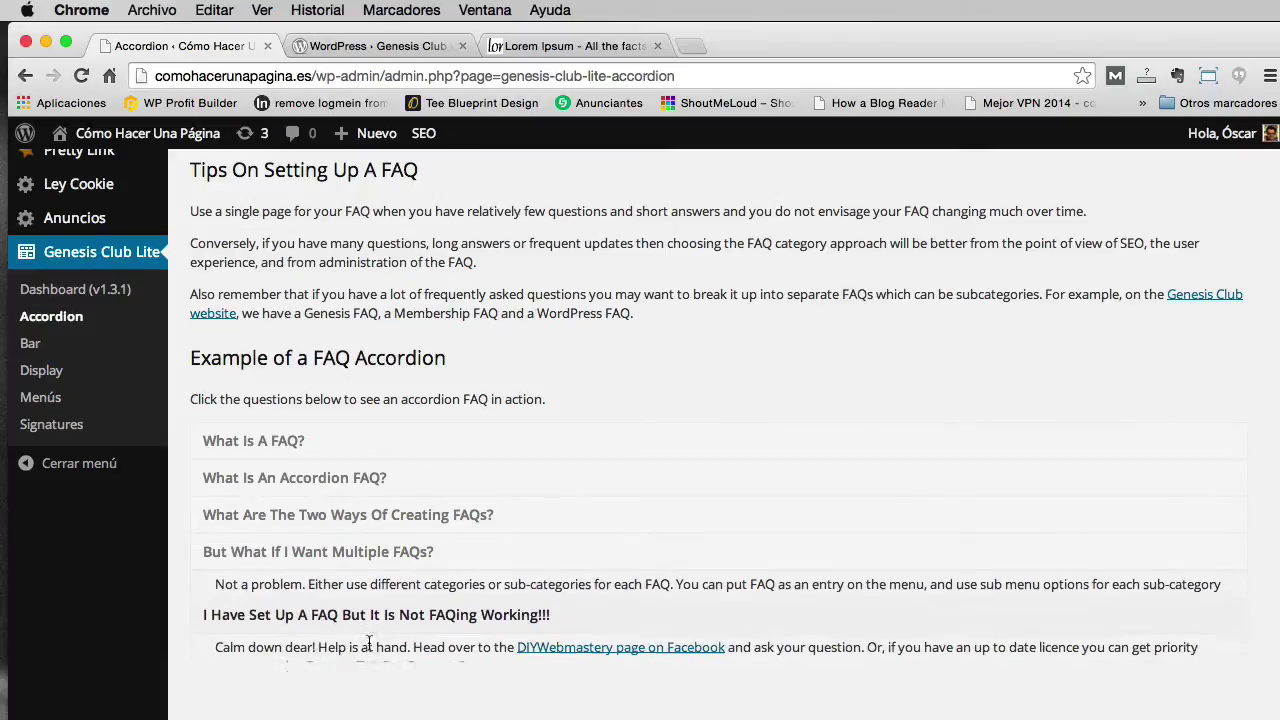
{"action": "left_click", "coordinate": [322, 442]}
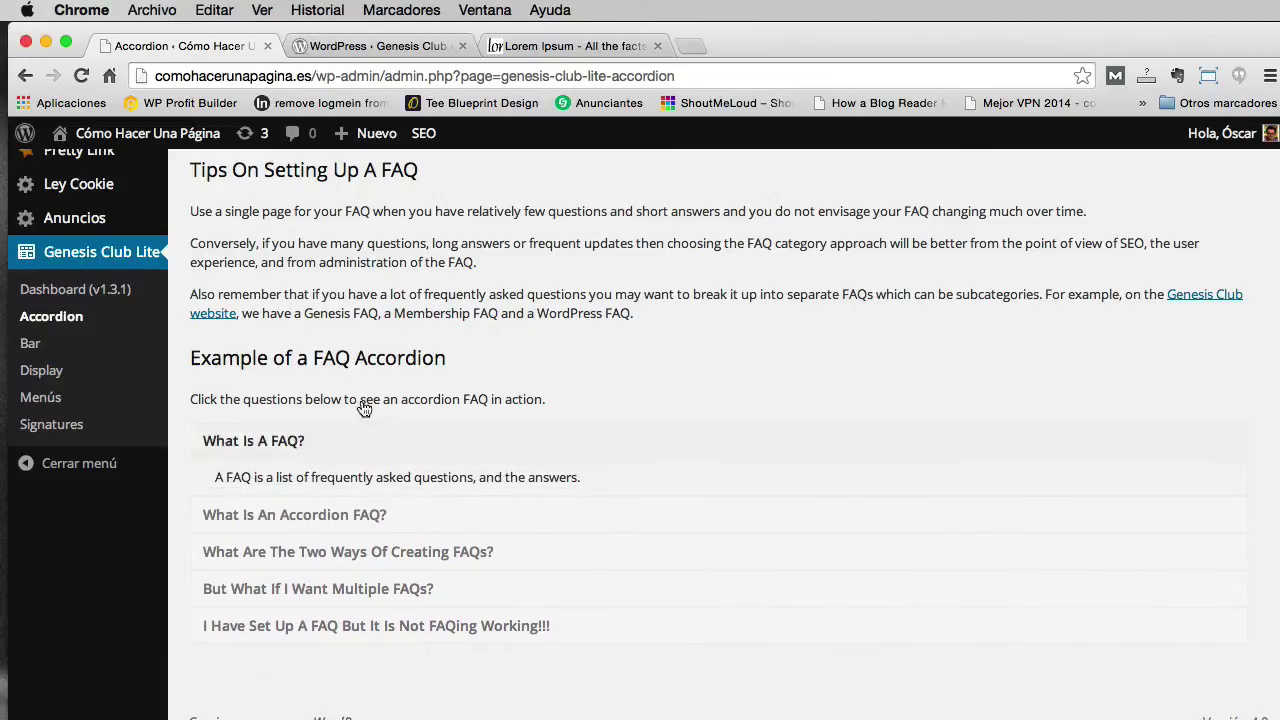
Switch to the plugin's WordPress.org page and highlight the word "Genesis" in the plugin title.
{"action": "left_click", "coordinate": [380, 47]}
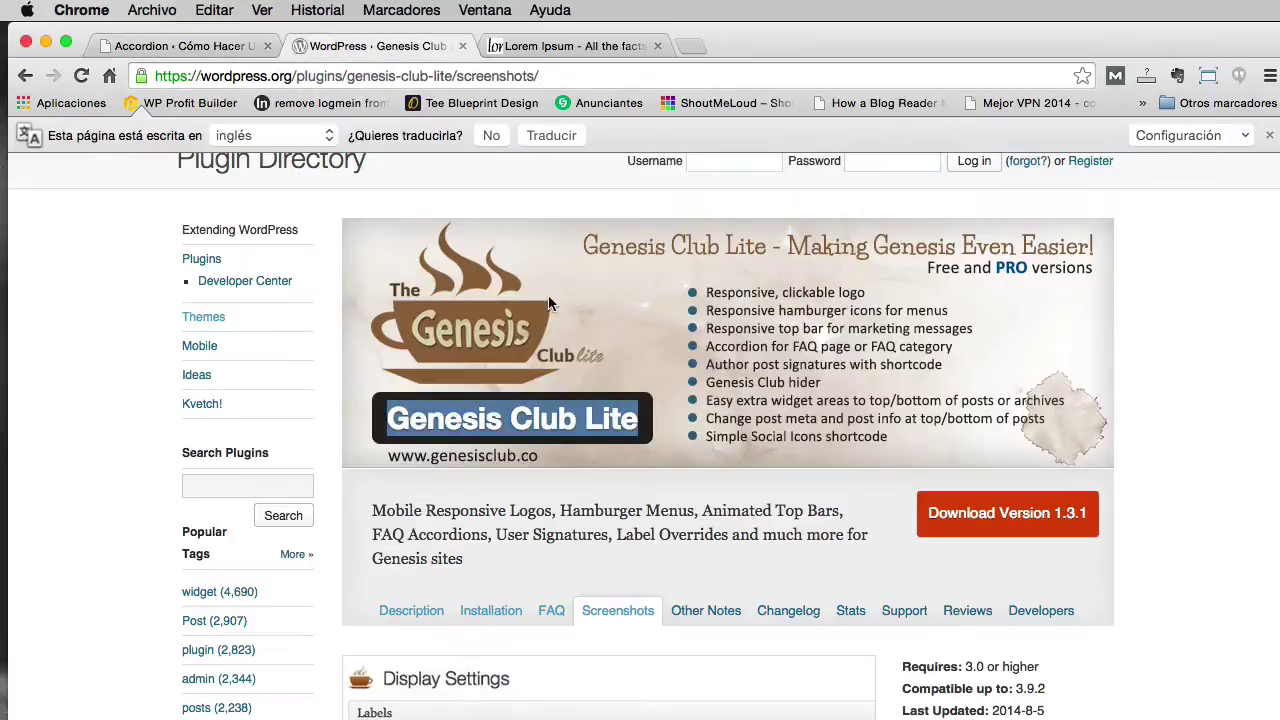
{"action": "left_click", "coordinate": [500, 418]}
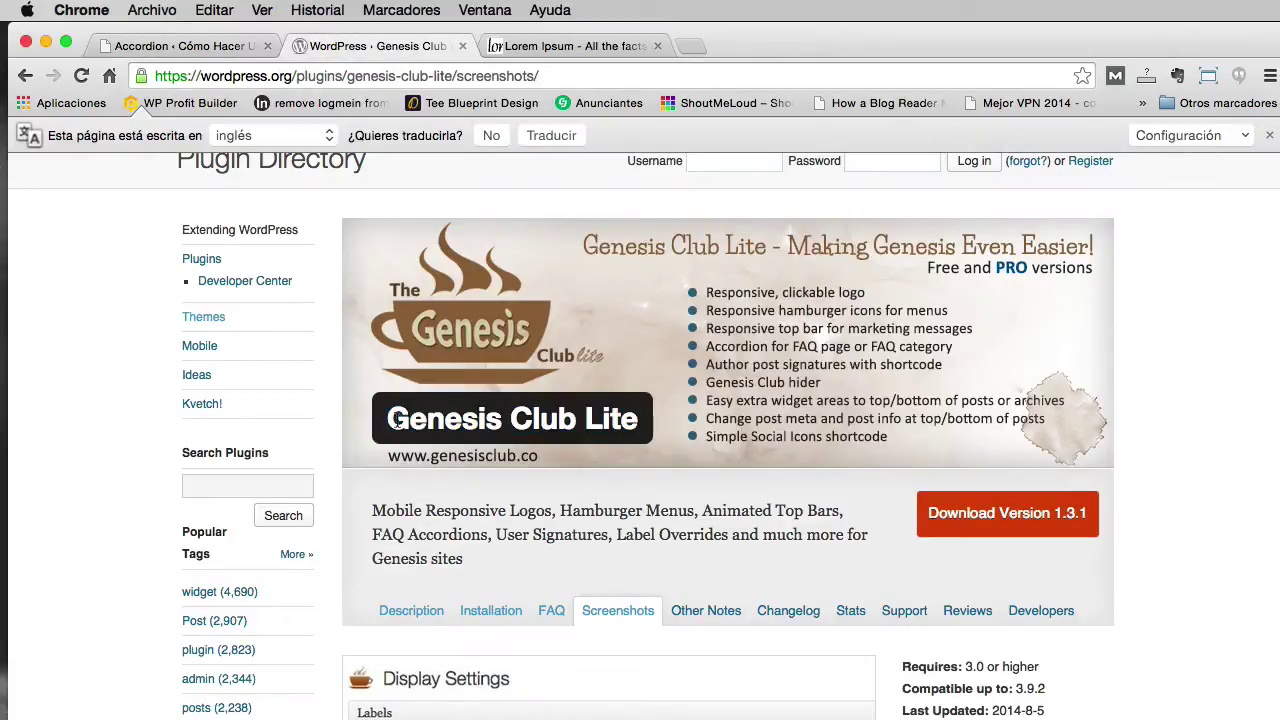
{"action": "left_click_drag", "start_coordinate": [397, 418], "coordinate": [496, 422]}
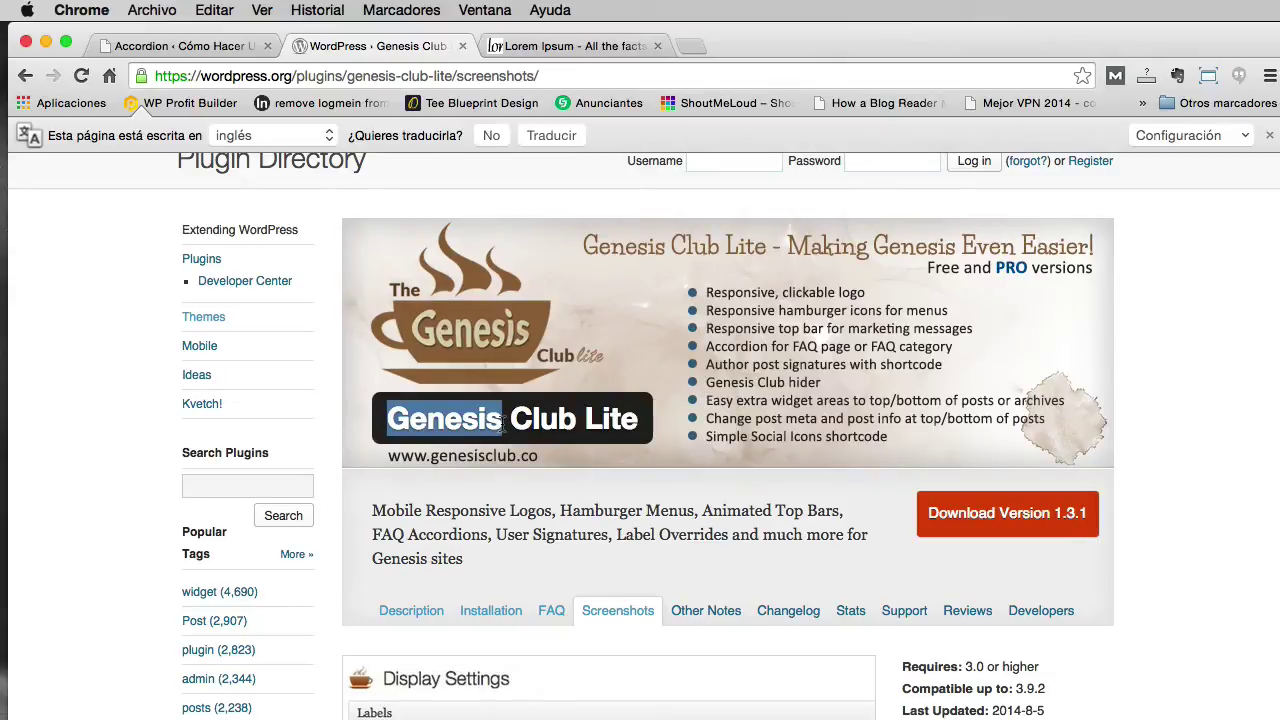
Visit the live Cómo Hacer Una Página site from its admin area and check the theme credit in the footer.
{"action": "left_click", "coordinate": [215, 46]}
{"action": "mouse_move", "coordinate": [100, 135]}
{"action": "left_click", "coordinate": [105, 168]}
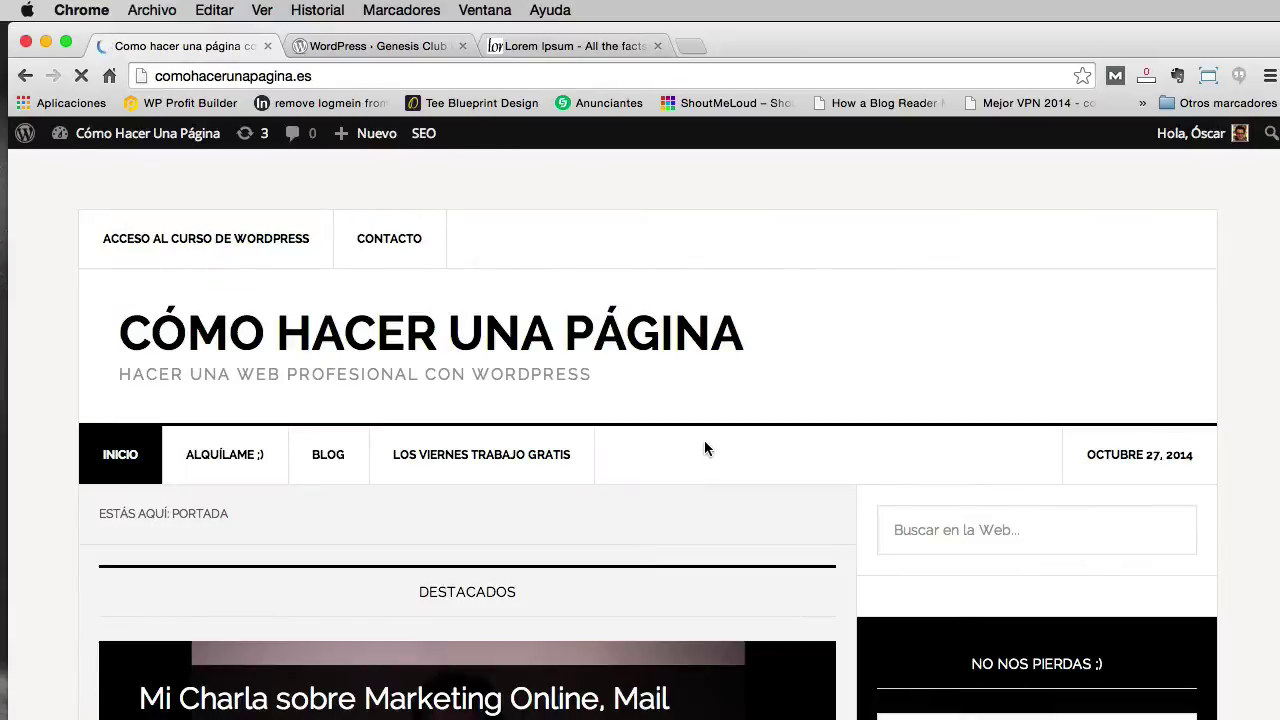
{"action": "scroll", "coordinate": [704, 448], "scroll_direction": "down", "scroll_amount": 20}
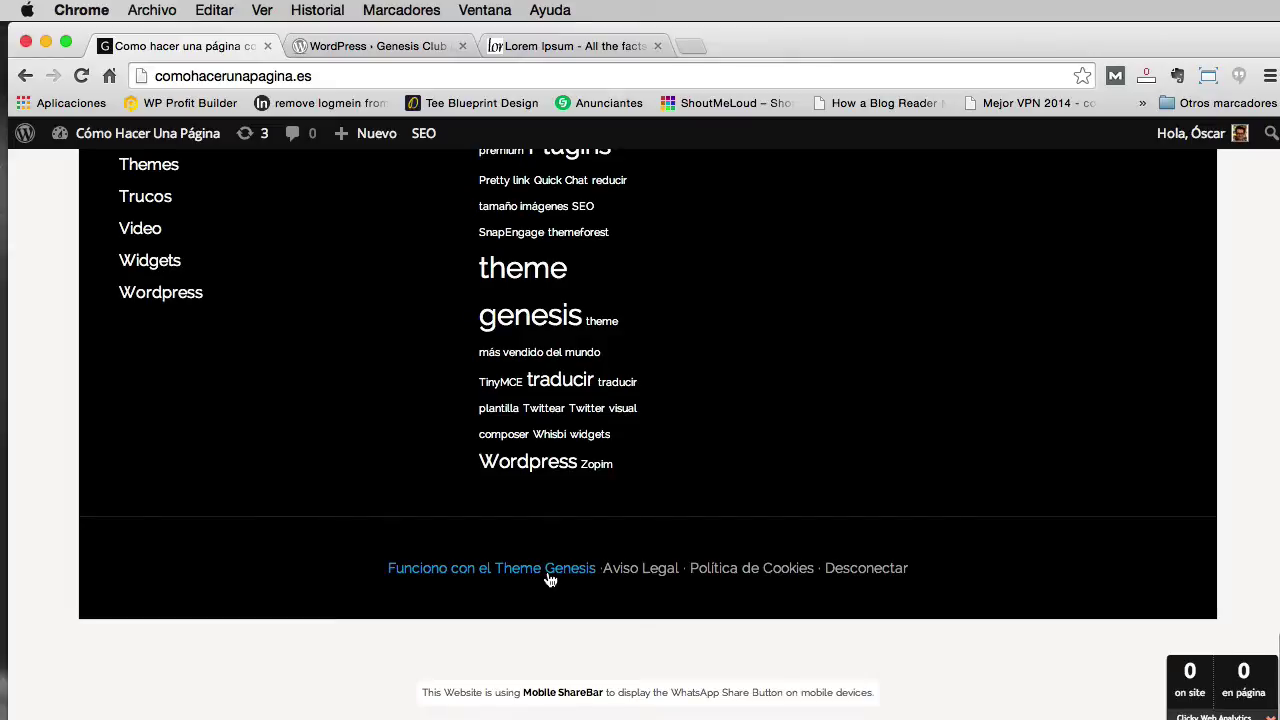
{"action": "scroll", "coordinate": [549, 576], "scroll_direction": "up", "scroll_amount": 20}
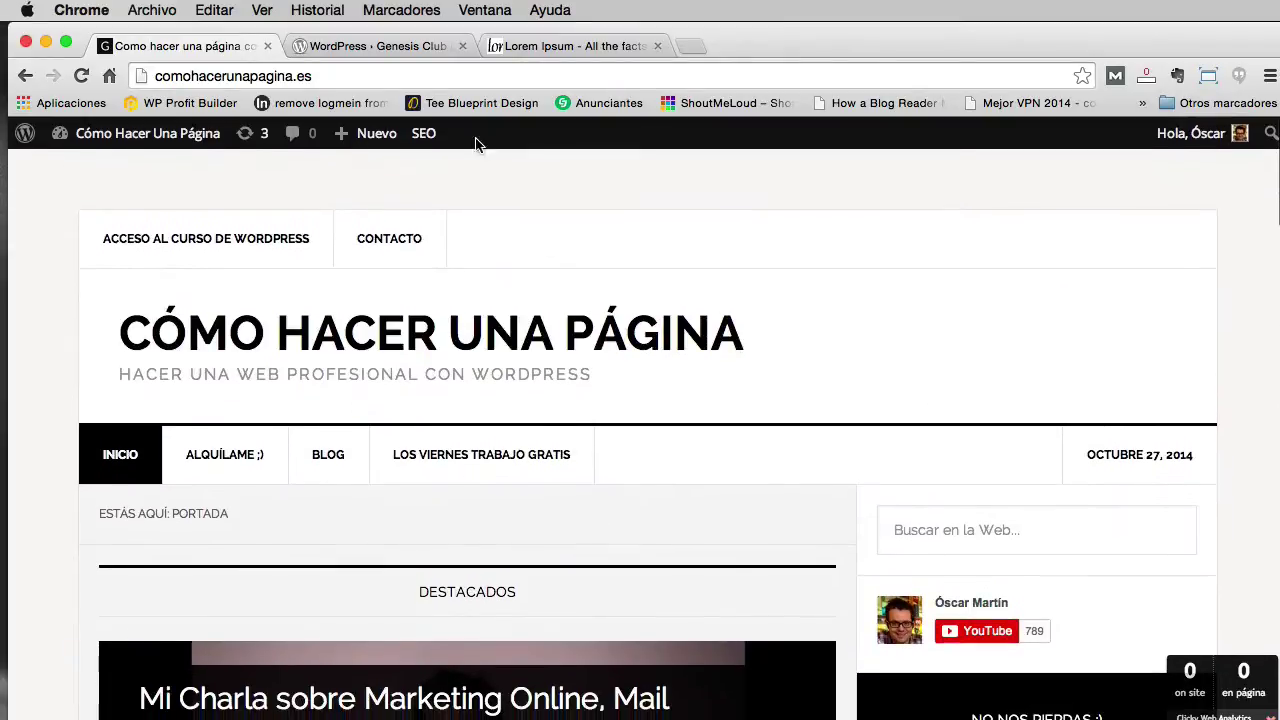
Copy the plugin name "Genesis Club Lite" from its WordPress.org plugin directory page.
{"action": "left_click", "coordinate": [383, 45]}
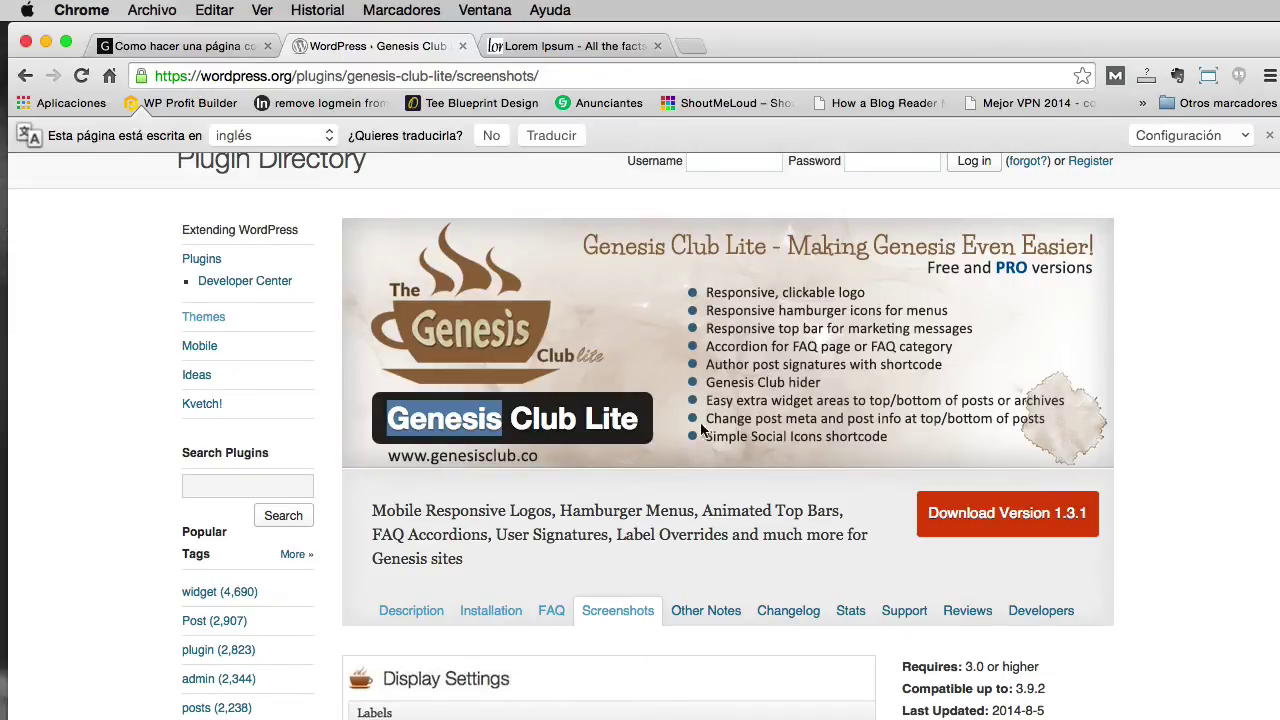
{"action": "left_click_drag", "start_coordinate": [390, 420], "coordinate": [624, 420]}
{"action": "right_click", "coordinate": [625, 418]}
{"action": "left_click", "coordinate": [648, 426]}
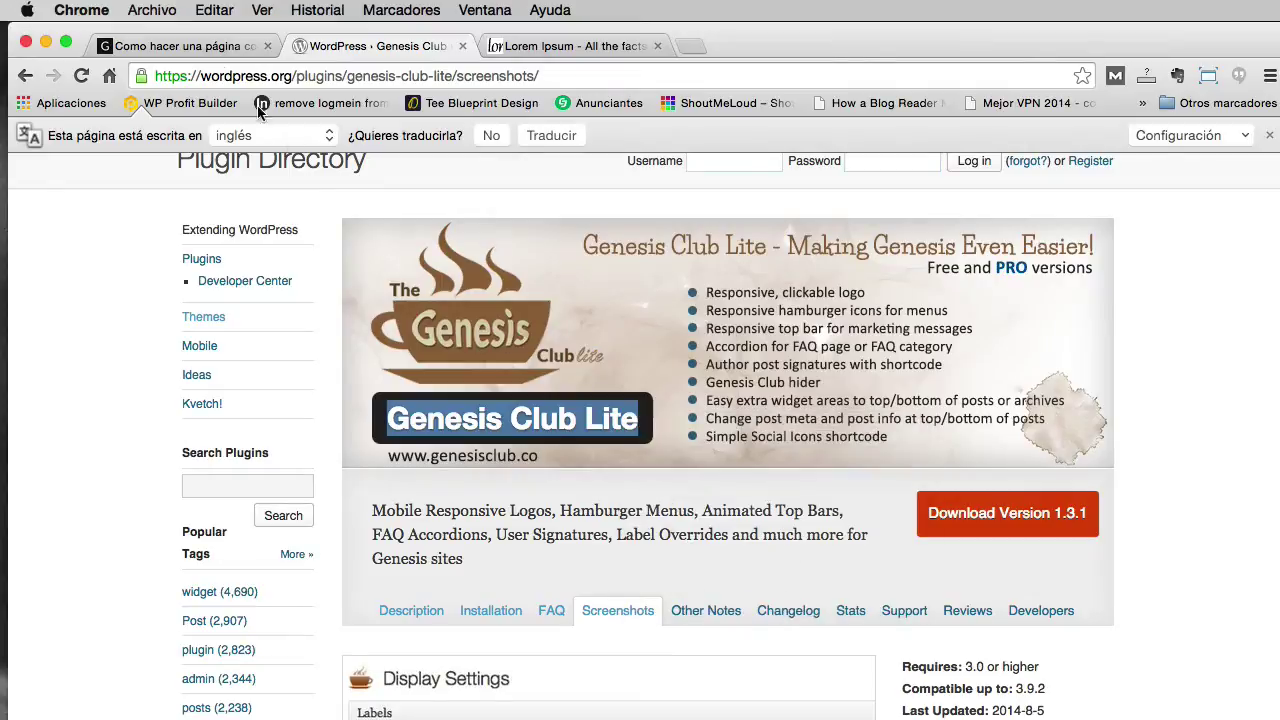
Return to the site's WordPress dashboard and open the page for adding new plugins.
{"action": "left_click", "coordinate": [208, 48]}
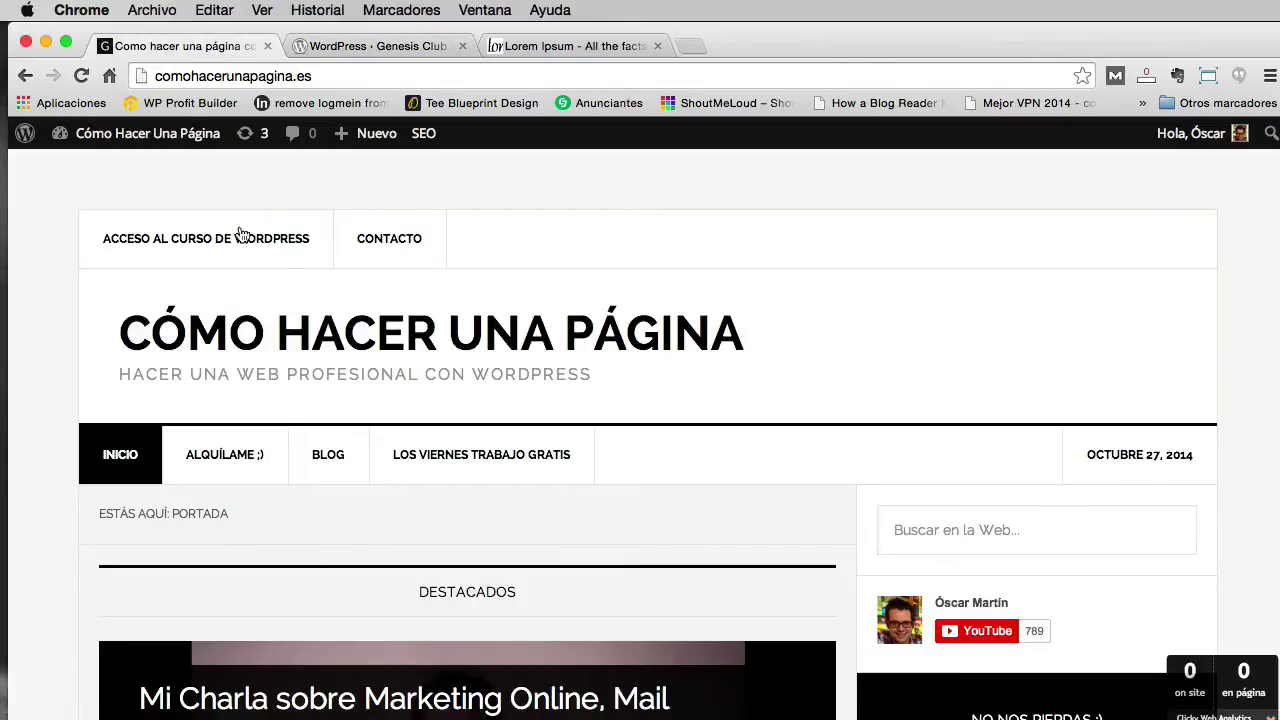
{"action": "mouse_move", "coordinate": [140, 133]}
{"action": "left_click", "coordinate": [86, 172]}
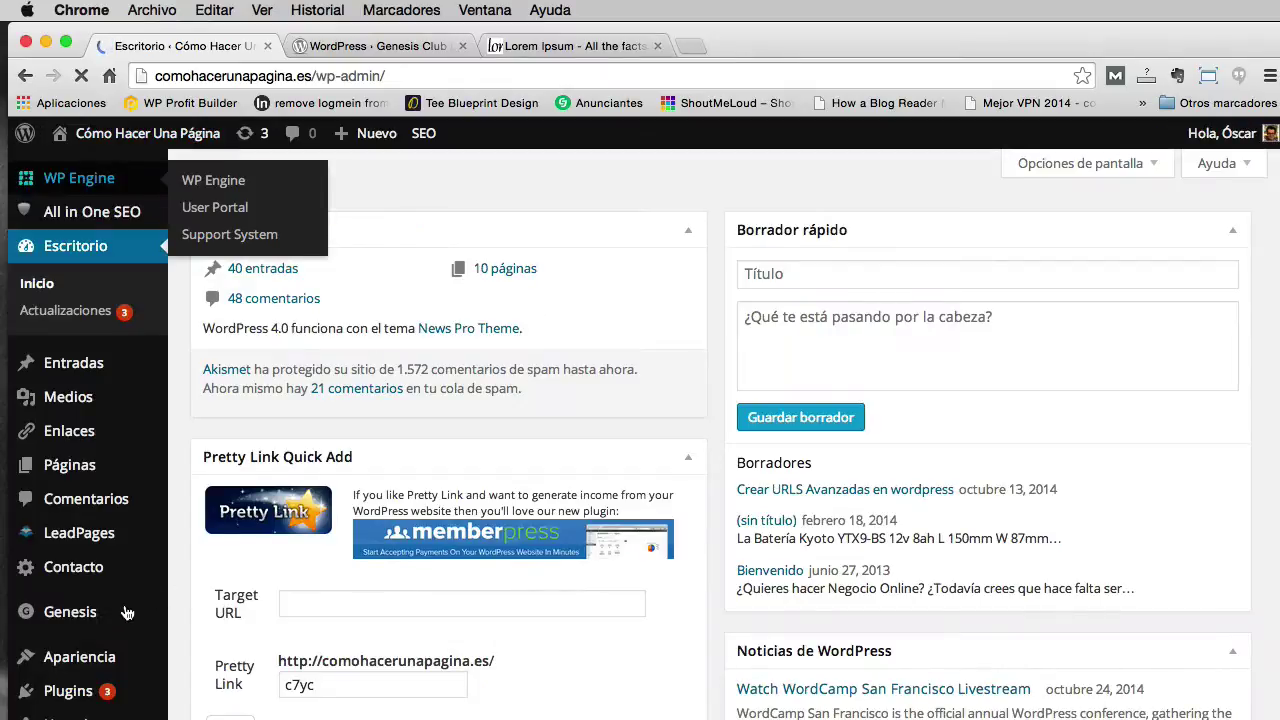
{"action": "scroll", "coordinate": [127, 613], "scroll_direction": "down", "scroll_amount": 2}
{"action": "mouse_move", "coordinate": [68, 621]}
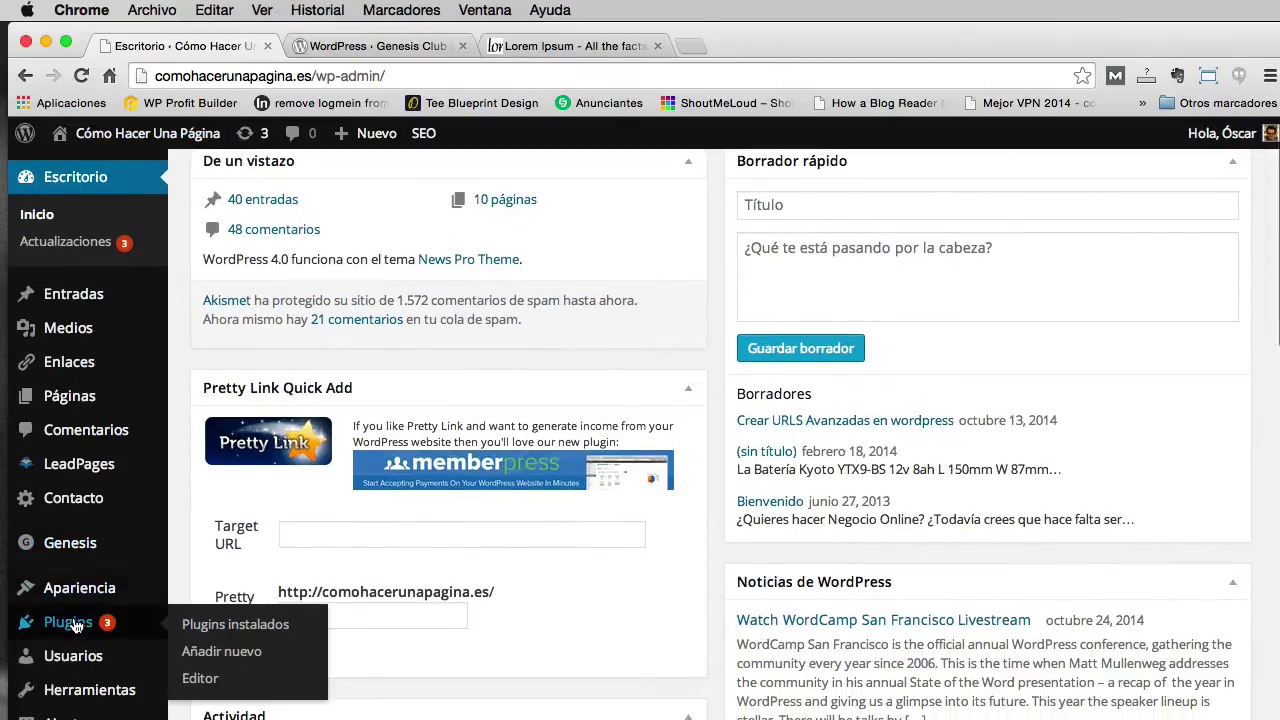
{"action": "left_click", "coordinate": [205, 654]}
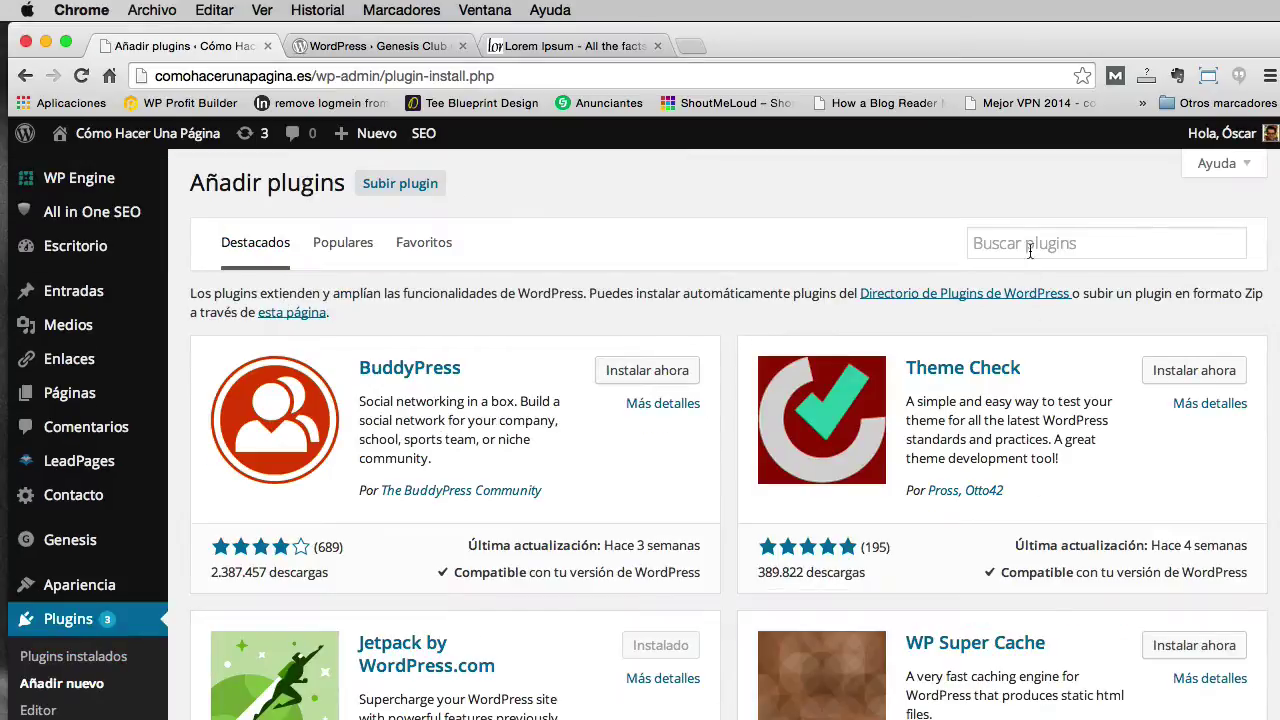
Search the available plugins for the copied name "Genesis Club Lite".
{"action": "left_click", "coordinate": [1030, 250]}
{"action": "key", "text": "super+v"}
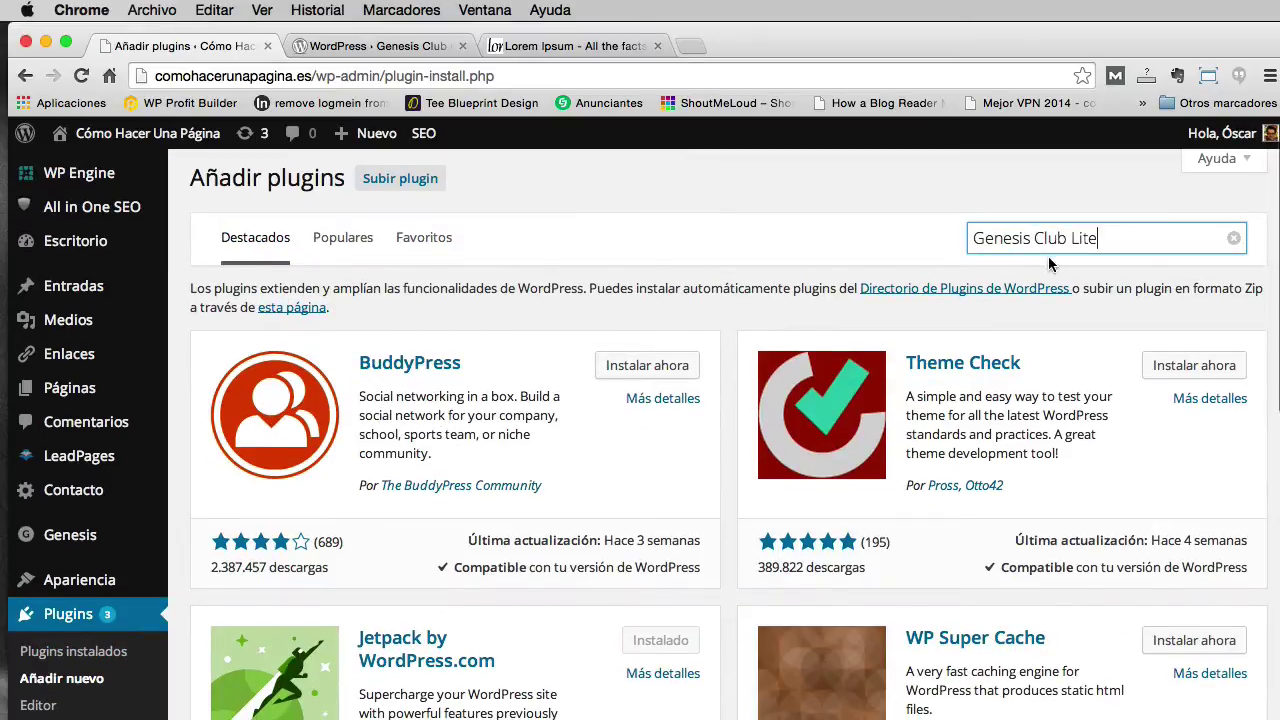
{"action": "key", "text": "Return"}
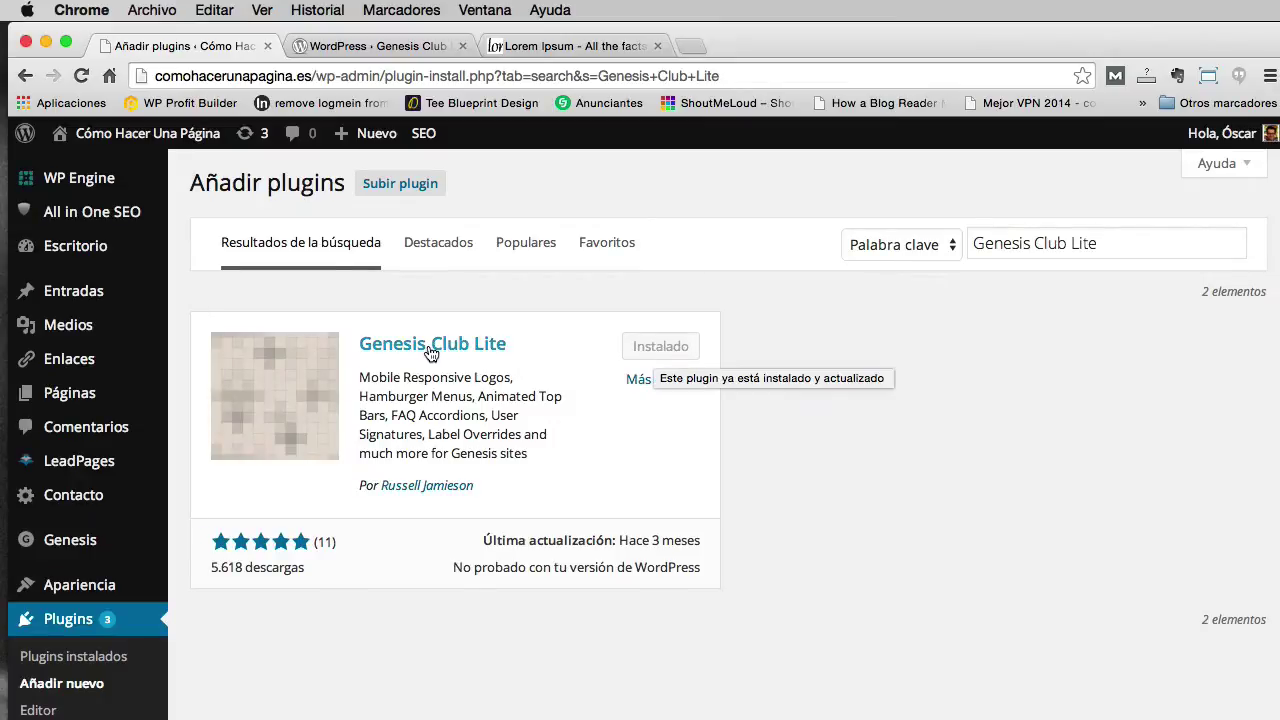
Open the Accordion settings page of the Genesis Club Lite plugin.
{"action": "scroll", "coordinate": [94, 400], "scroll_direction": "down", "scroll_amount": 5}
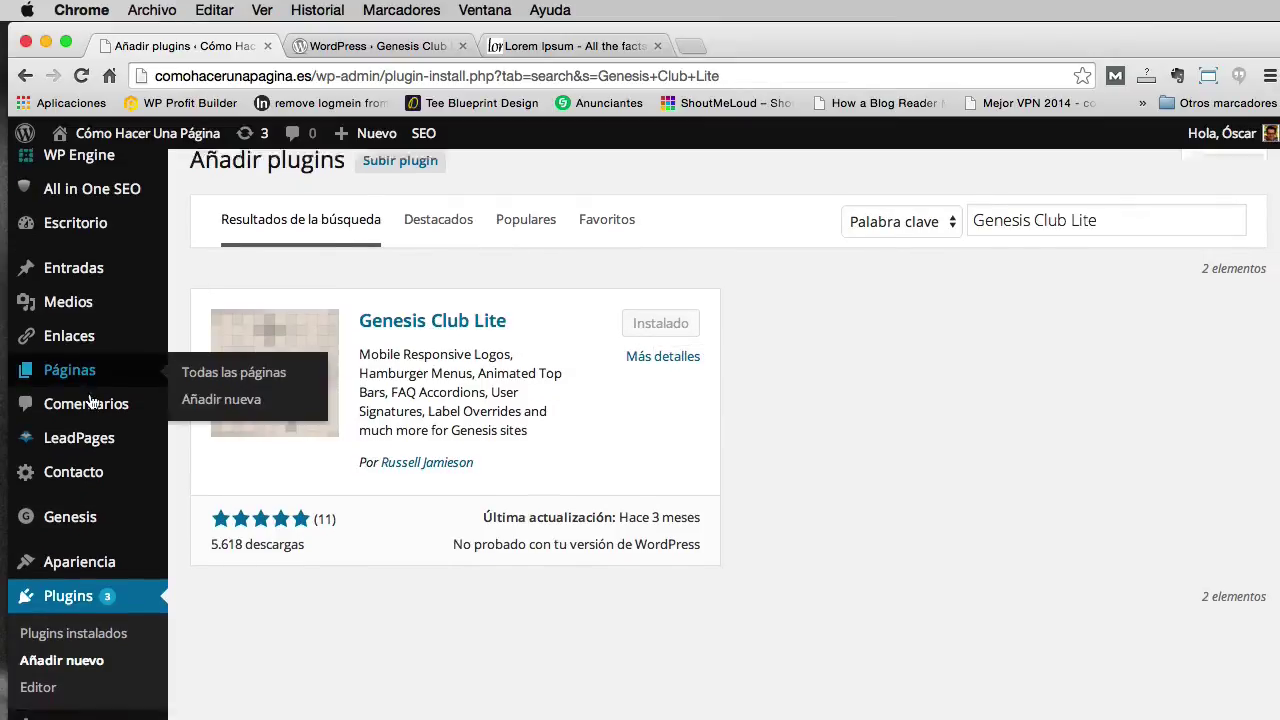
{"action": "mouse_move", "coordinate": [87, 700]}
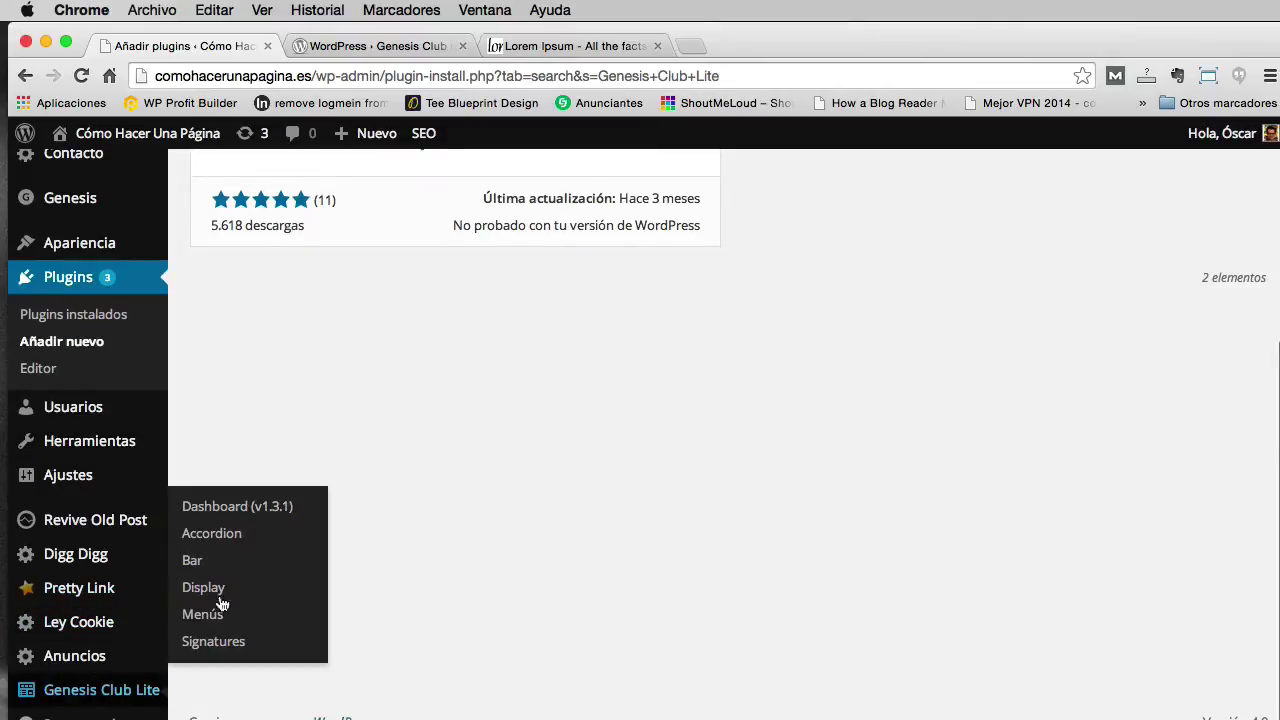
{"action": "left_click", "coordinate": [228, 538]}
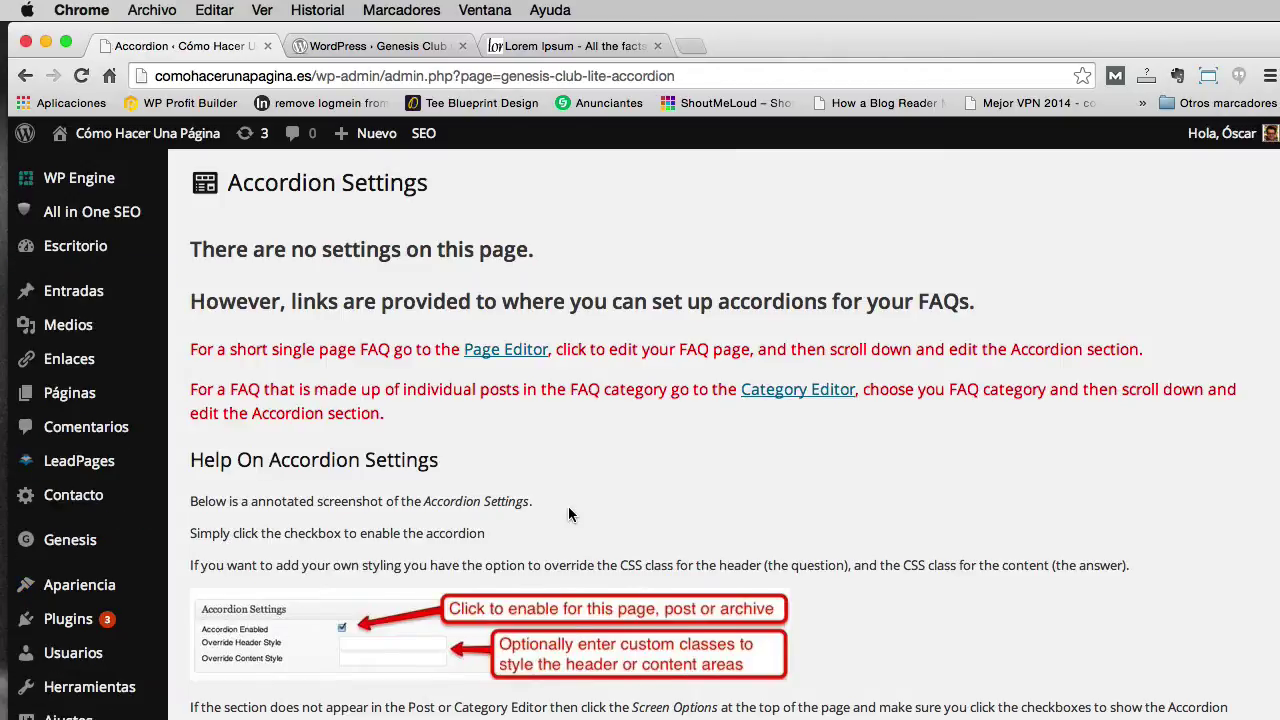
Expand the example FAQ questions about what an accordion FAQ is, the two ways of creating FAQs, and multiple FAQs.
{"action": "scroll", "coordinate": [568, 514], "scroll_direction": "down", "scroll_amount": 10}
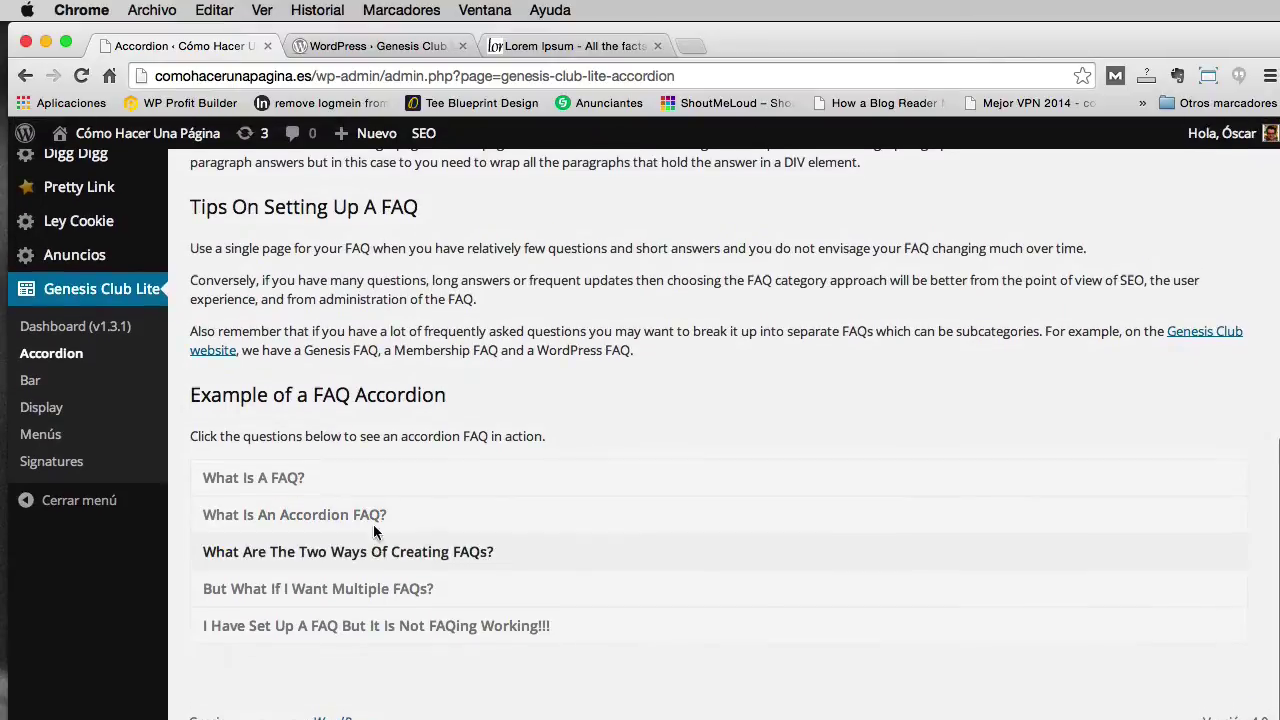
{"action": "left_click", "coordinate": [373, 528]}
{"action": "left_click", "coordinate": [445, 588]}
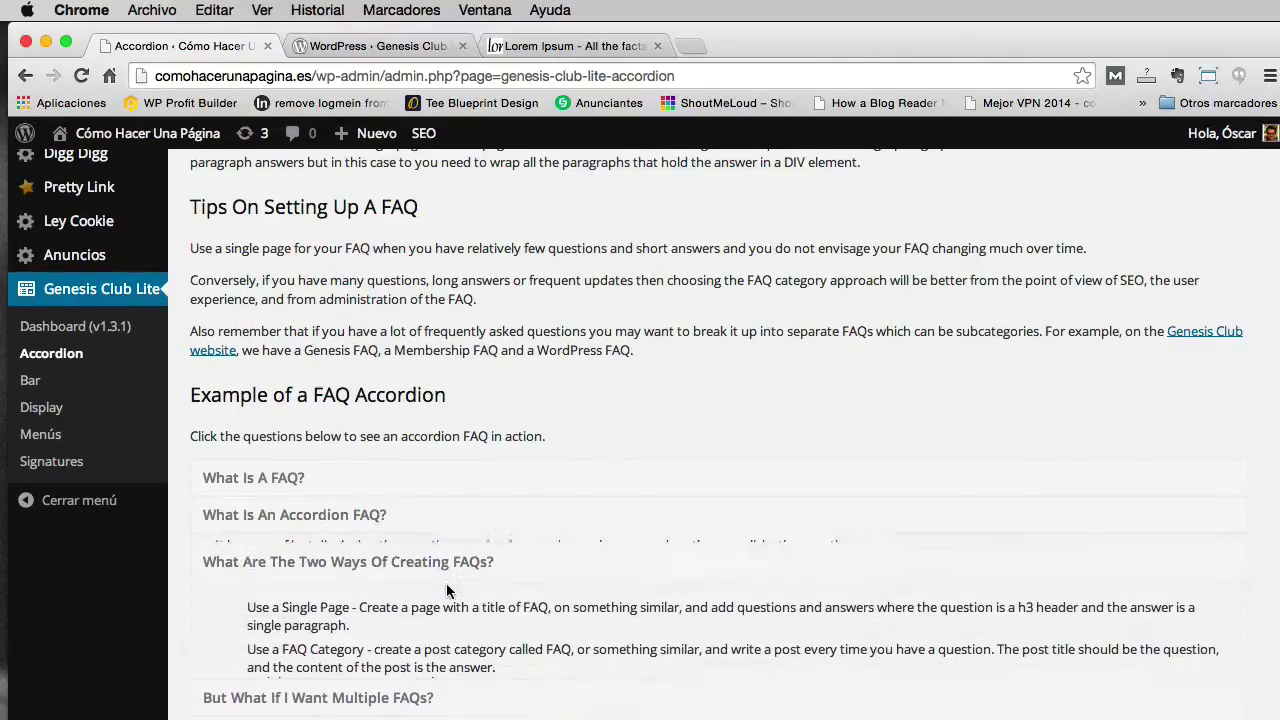
{"action": "scroll", "coordinate": [420, 545], "scroll_direction": "down", "scroll_amount": 2}
{"action": "left_click", "coordinate": [471, 638]}
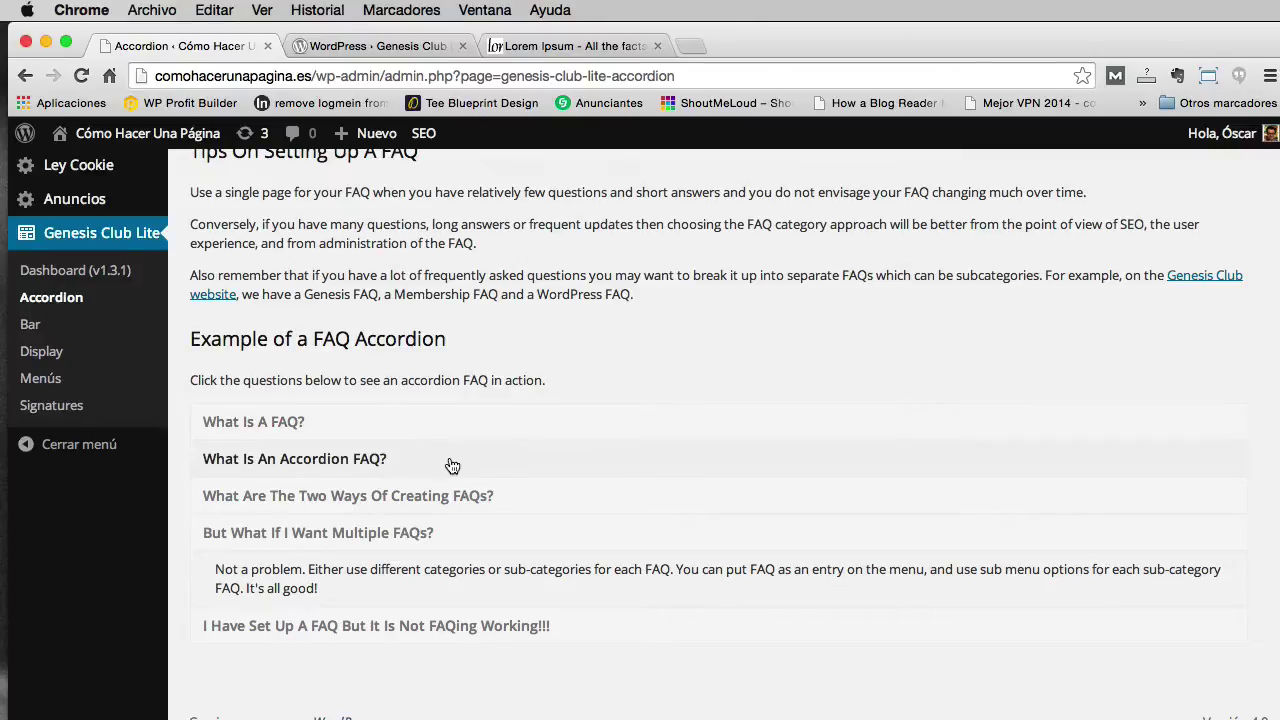
Go to the post categories list and open the Wordpress category for full editing.
{"action": "scroll", "coordinate": [514, 557], "scroll_direction": "up", "scroll_amount": 5}
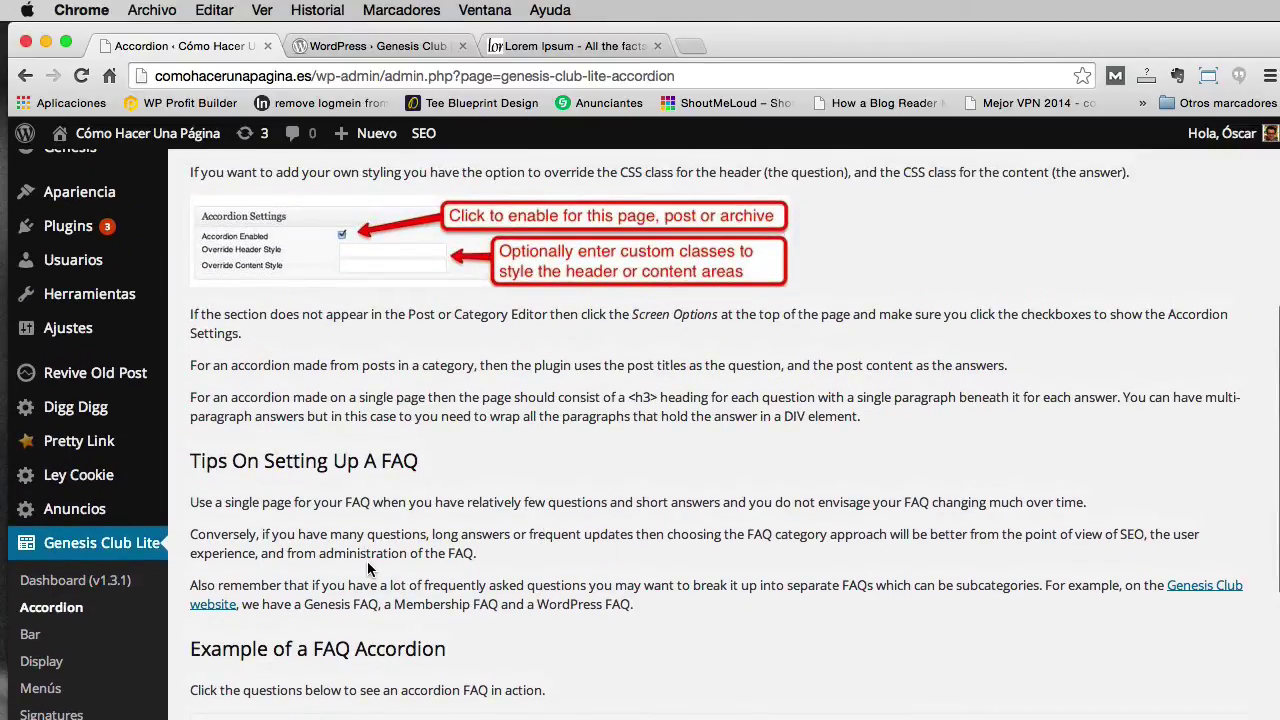
{"action": "scroll", "coordinate": [296, 397], "scroll_direction": "up", "scroll_amount": 3}
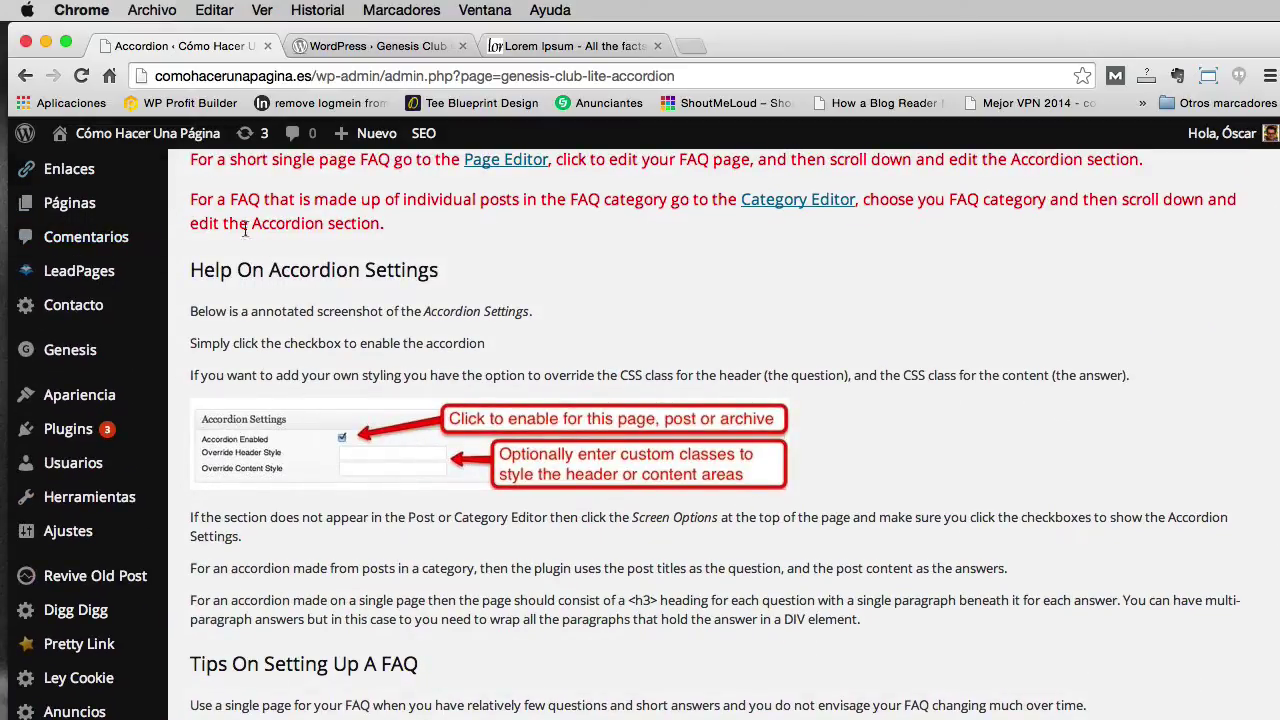
{"action": "scroll", "coordinate": [278, 255], "scroll_direction": "up", "scroll_amount": 3}
{"action": "mouse_move", "coordinate": [165, 250]}
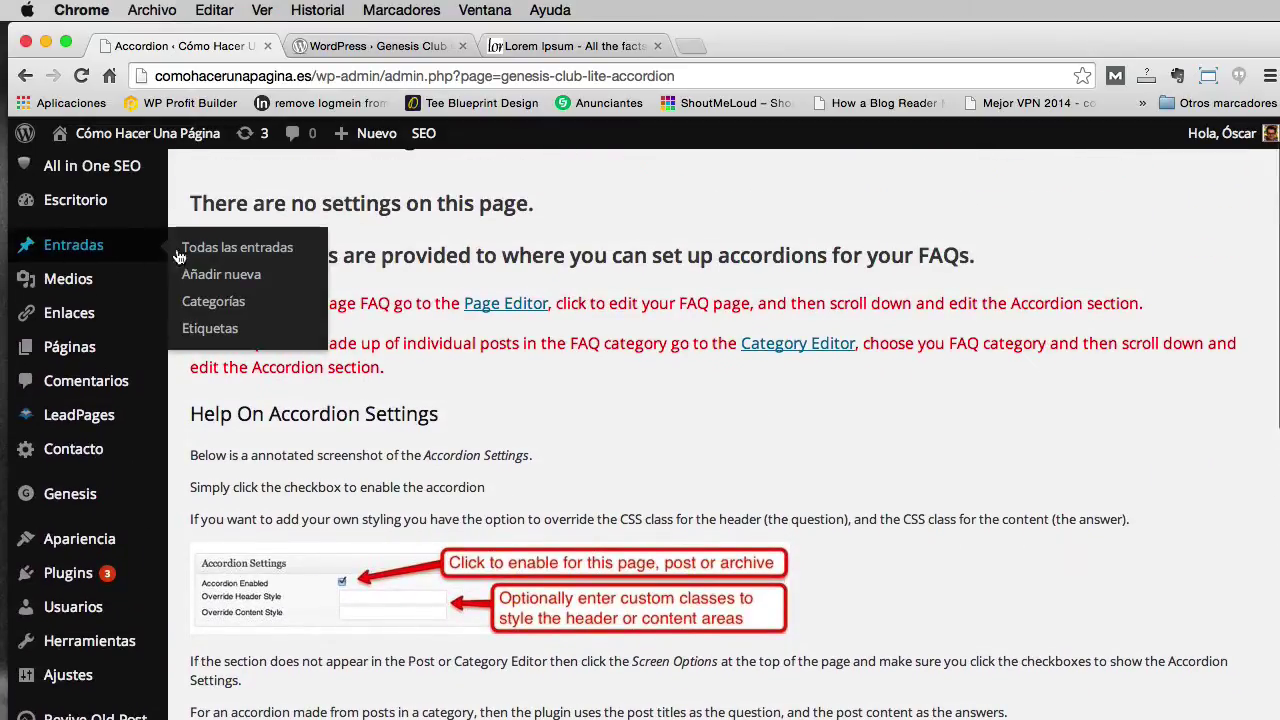
{"action": "left_click", "coordinate": [219, 304]}
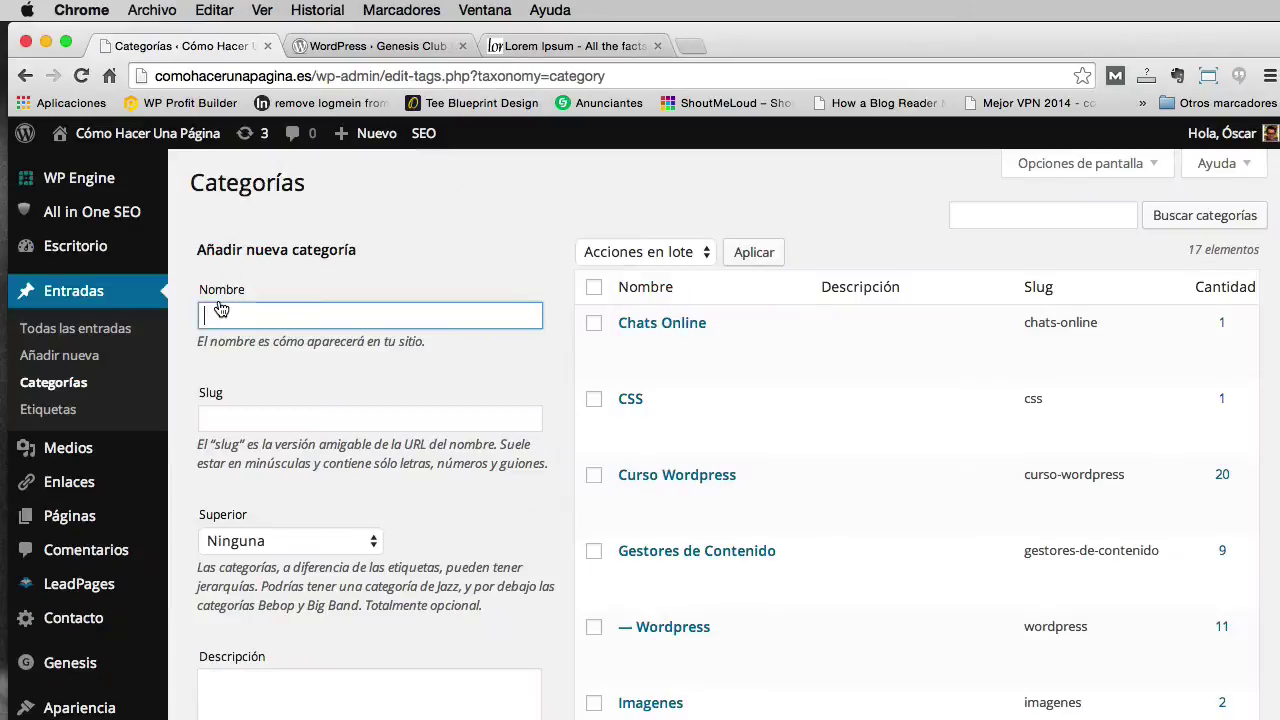
{"action": "scroll", "coordinate": [893, 378], "scroll_direction": "down", "scroll_amount": 1}
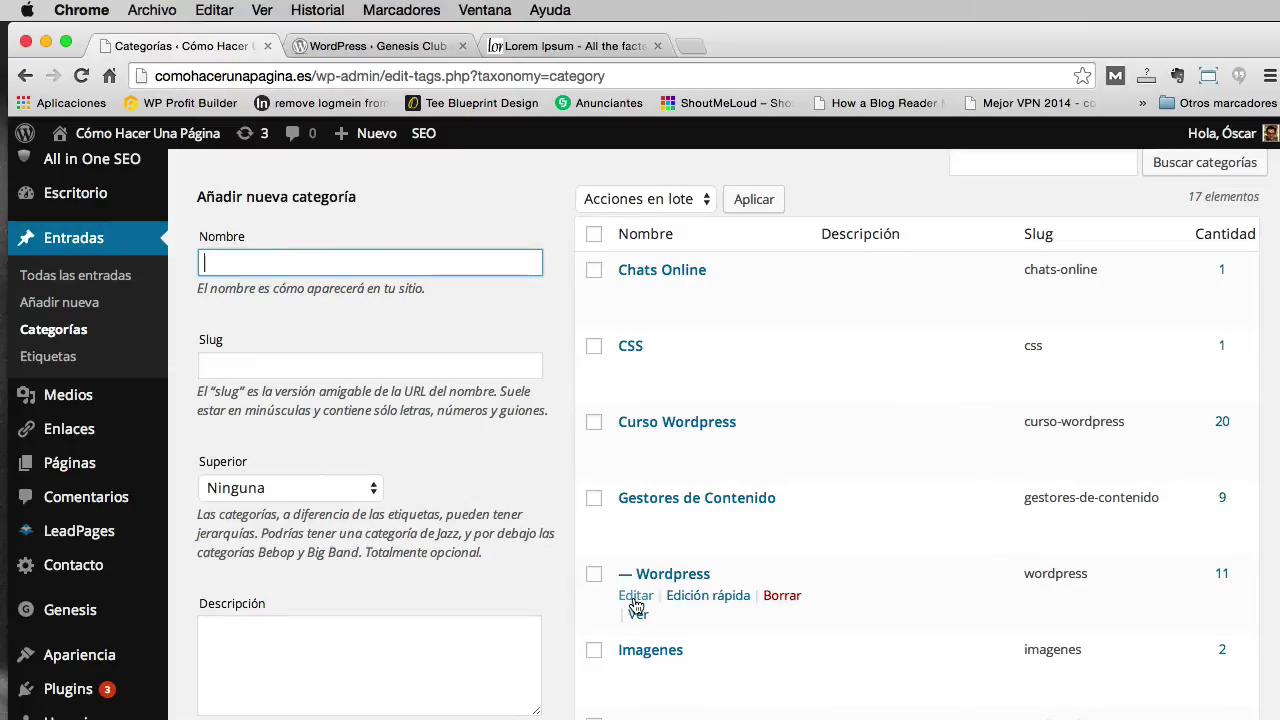
{"action": "left_click", "coordinate": [636, 597]}
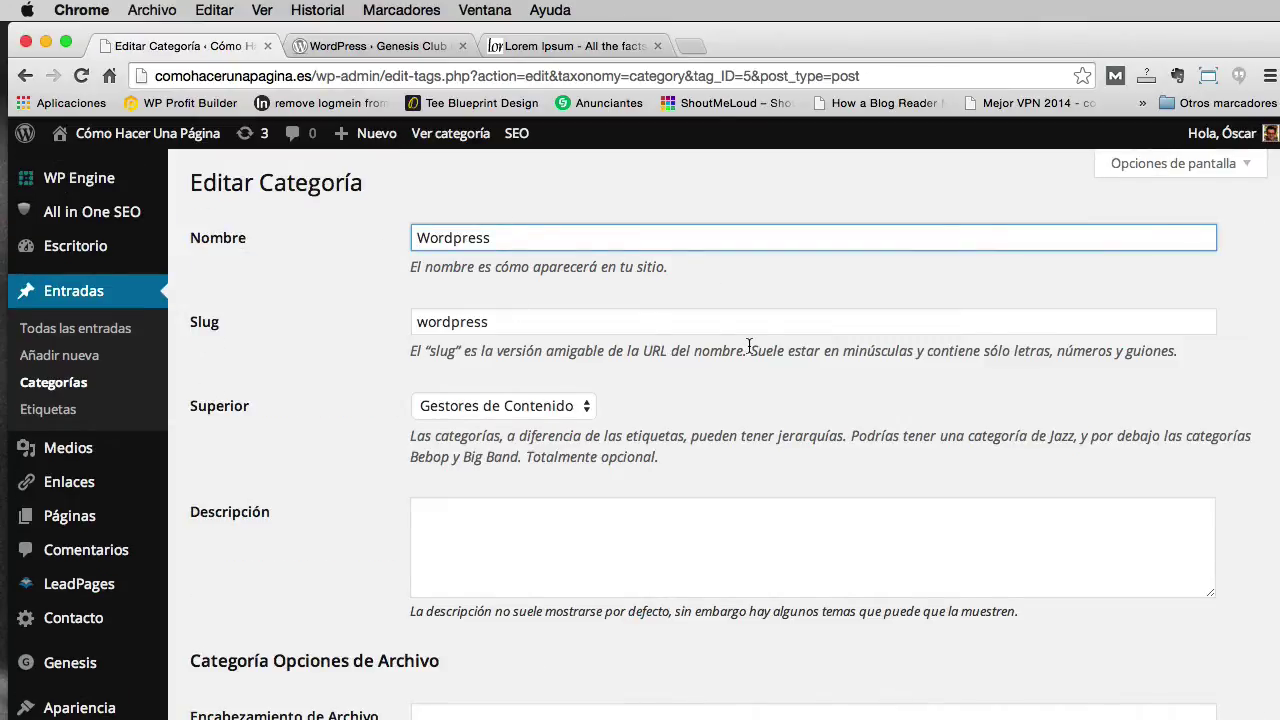
Enable the accordion in the Wordpress category's Accordion Settings and update the category.
{"action": "scroll", "coordinate": [748, 344], "scroll_direction": "down", "scroll_amount": 3}
{"action": "scroll", "coordinate": [748, 344], "scroll_direction": "up", "scroll_amount": 3}
{"action": "scroll", "coordinate": [748, 344], "scroll_direction": "down", "scroll_amount": 5}
{"action": "scroll", "coordinate": [751, 352], "scroll_direction": "down", "scroll_amount": 10}
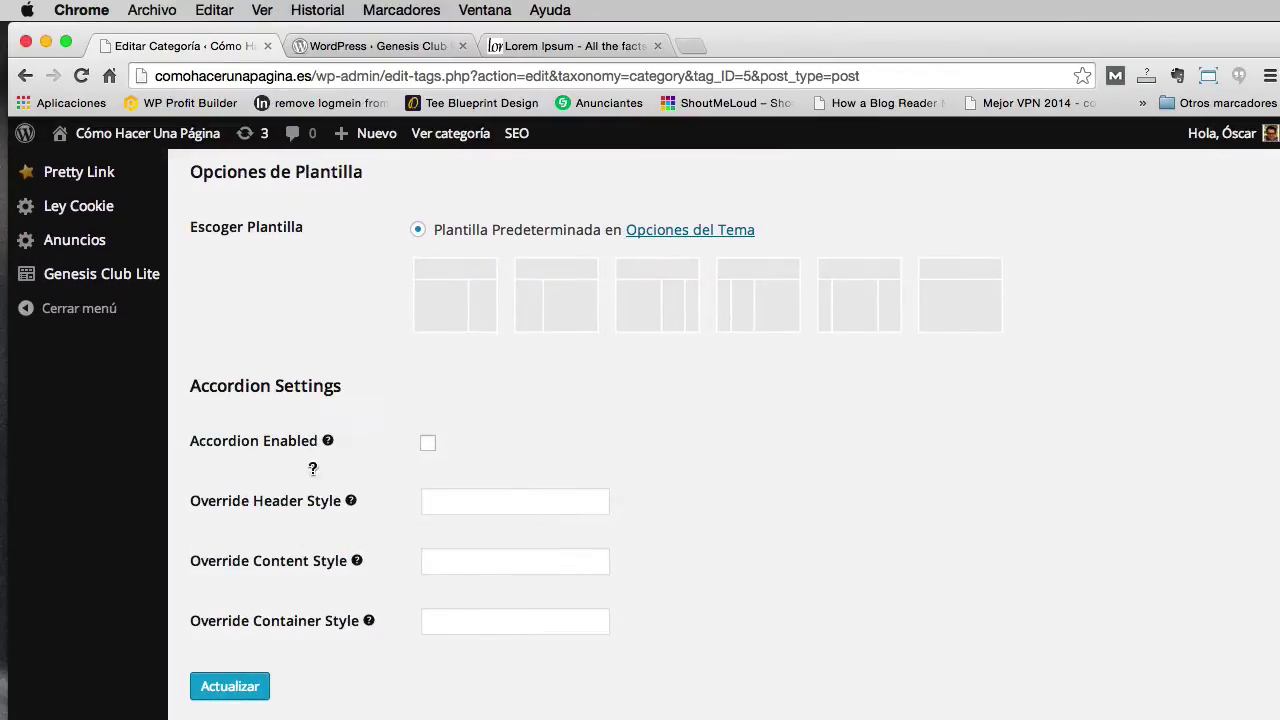
{"action": "mouse_move", "coordinate": [197, 443]}
{"action": "left_click", "coordinate": [428, 446]}
{"action": "left_click", "coordinate": [240, 690]}
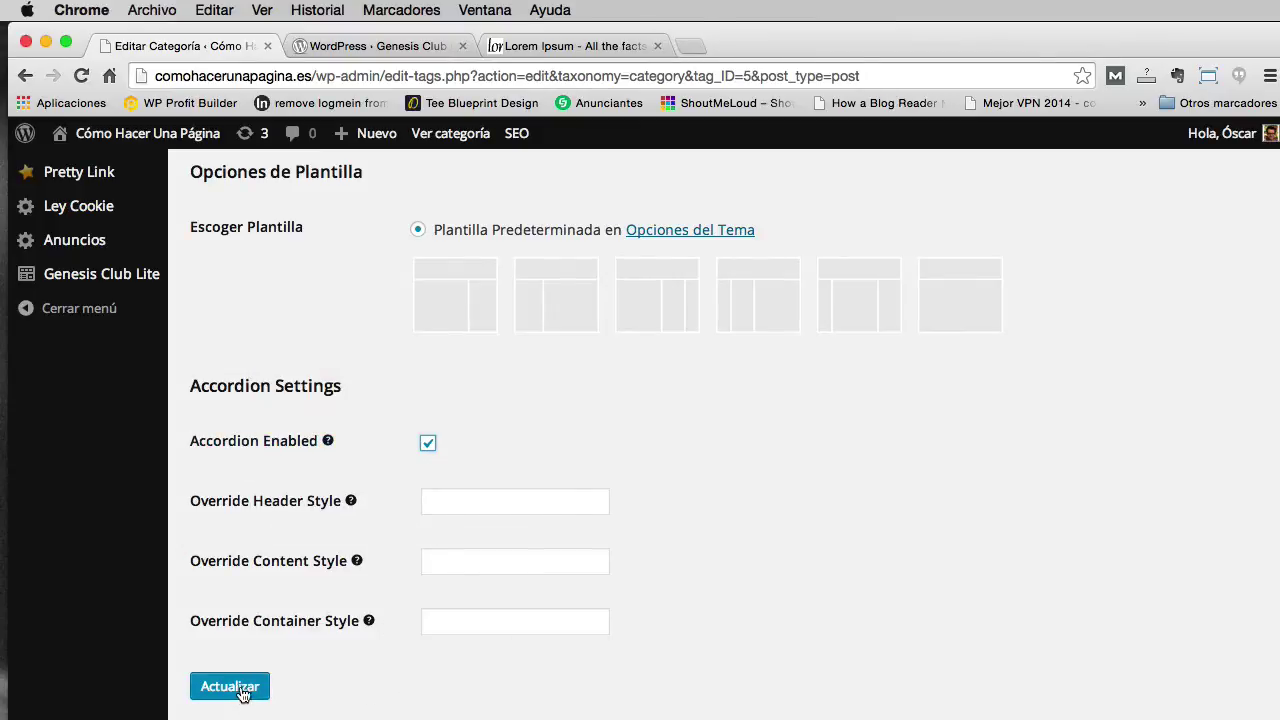
{"action": "left_click", "coordinate": [240, 688]}
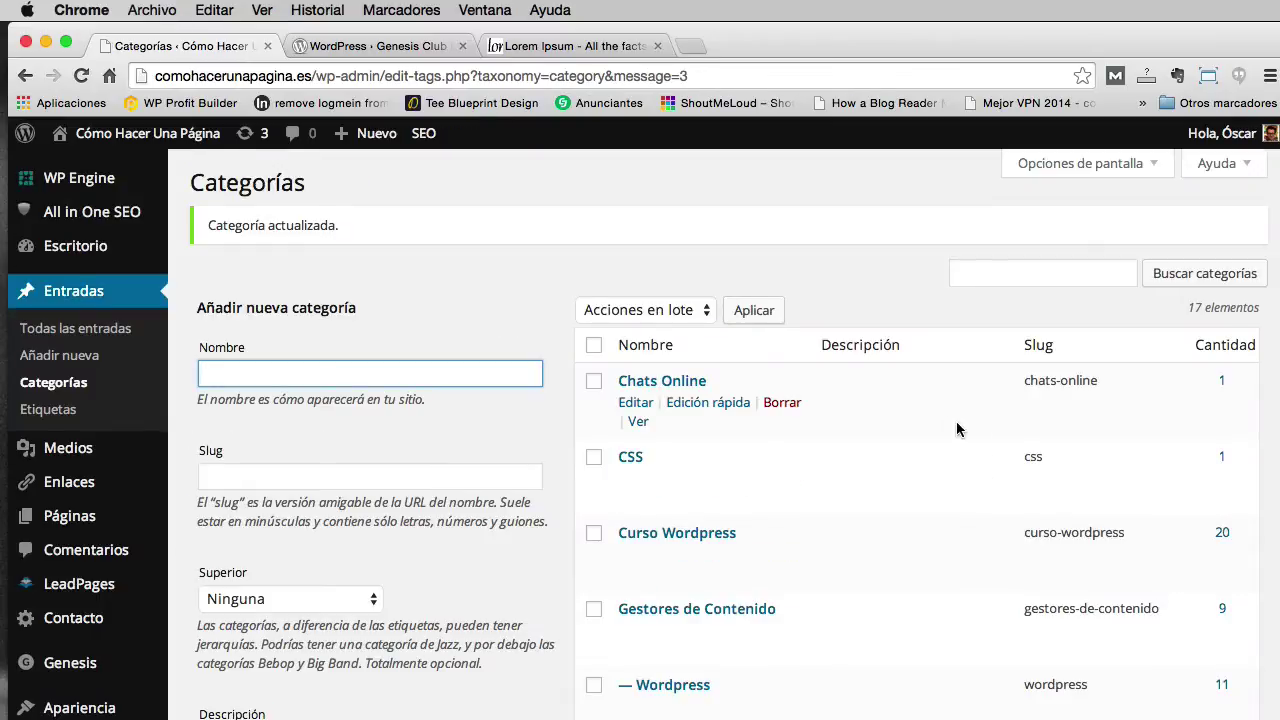
Find the Wordpress category in the categories list and view its public archive page.
{"action": "scroll", "coordinate": [944, 395], "scroll_direction": "down", "scroll_amount": 2}
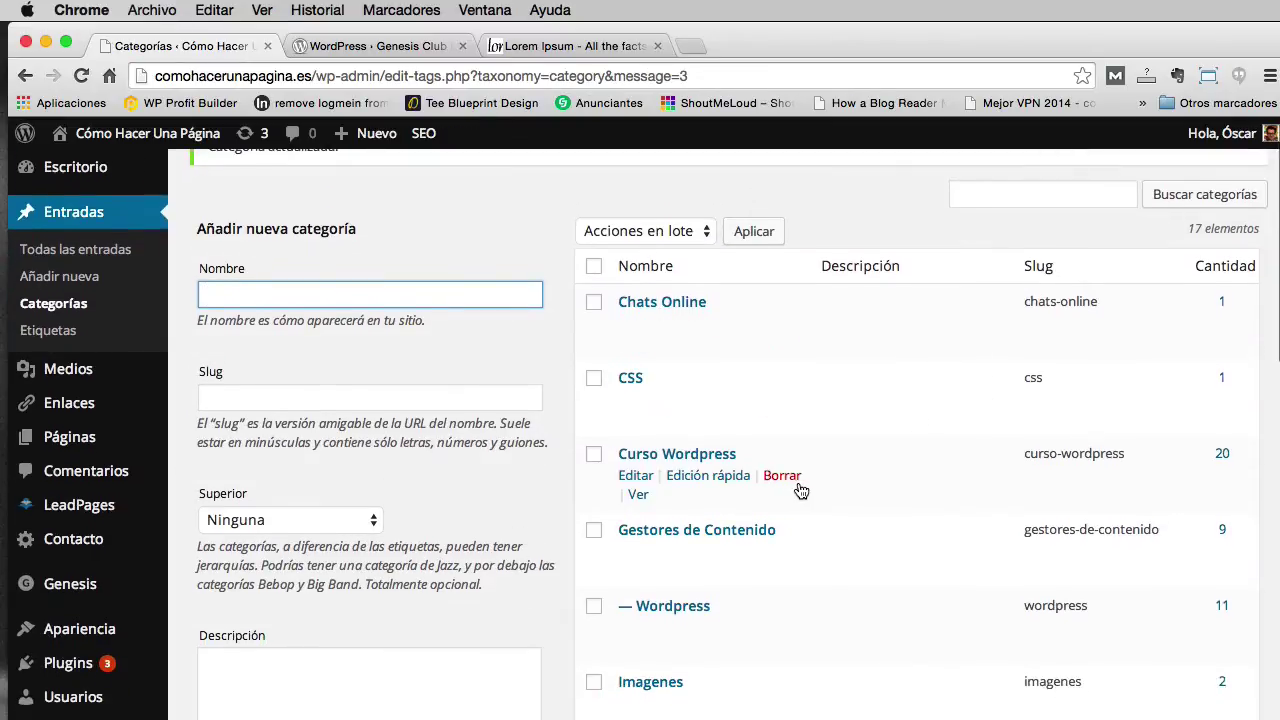
{"action": "scroll", "coordinate": [798, 488], "scroll_direction": "down", "scroll_amount": 9}
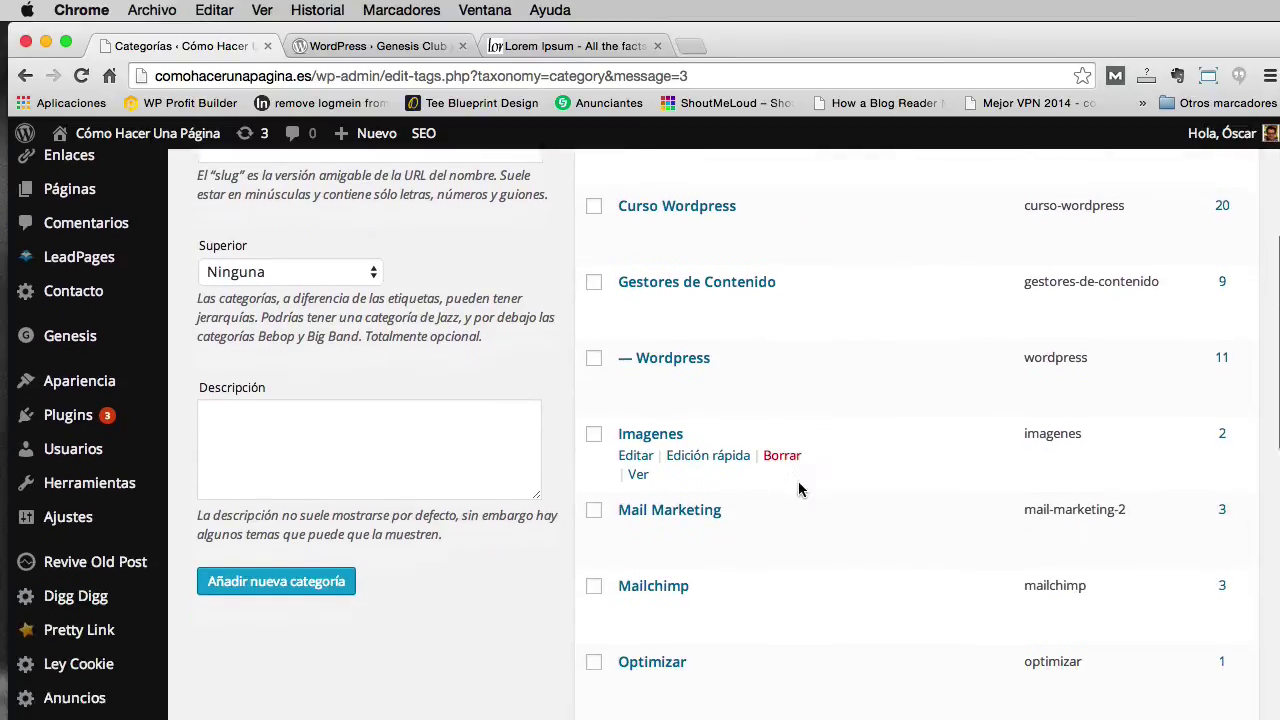
{"action": "scroll", "coordinate": [800, 489], "scroll_direction": "down", "scroll_amount": 12}
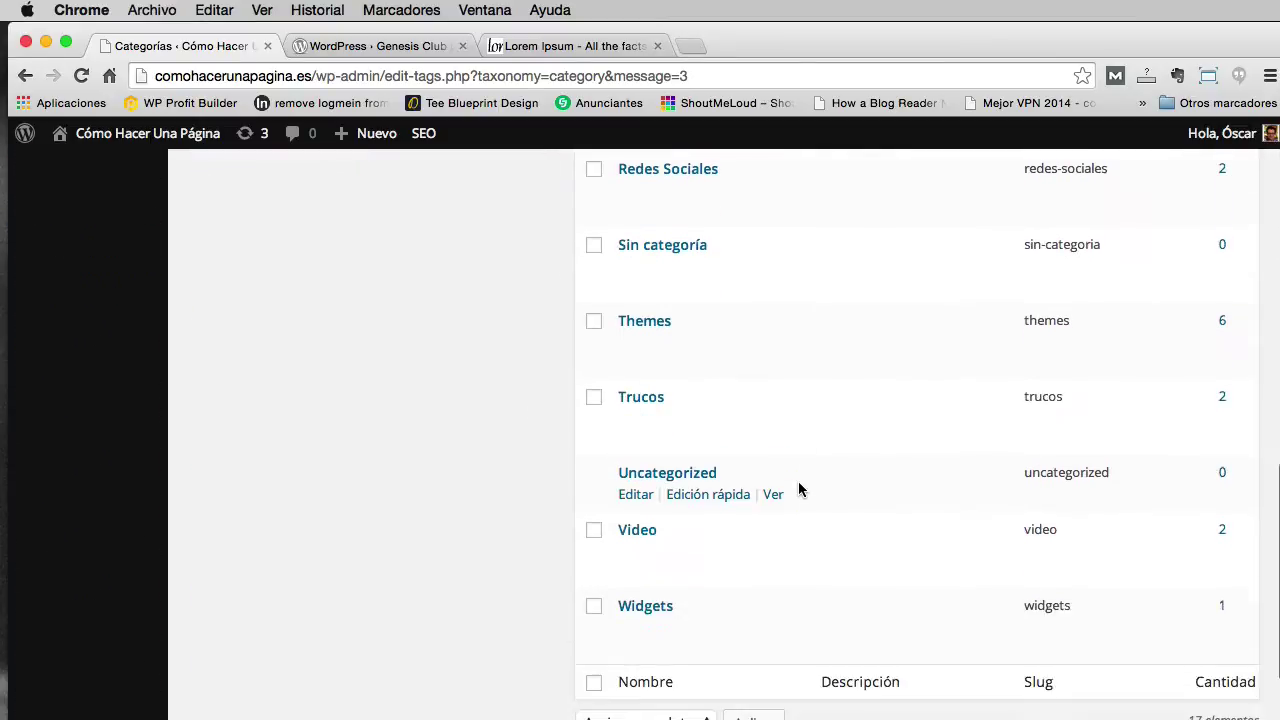
{"action": "scroll", "coordinate": [800, 489], "scroll_direction": "up", "scroll_amount": 17}
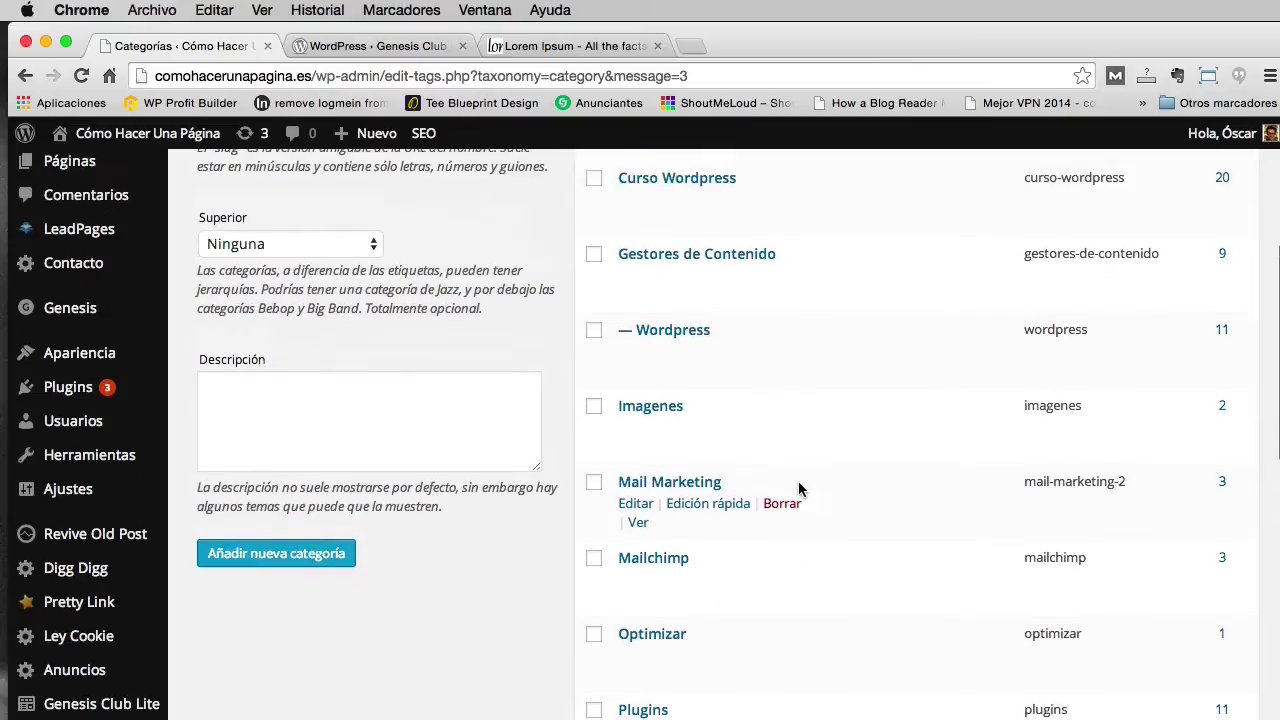
{"action": "left_click", "coordinate": [637, 450]}
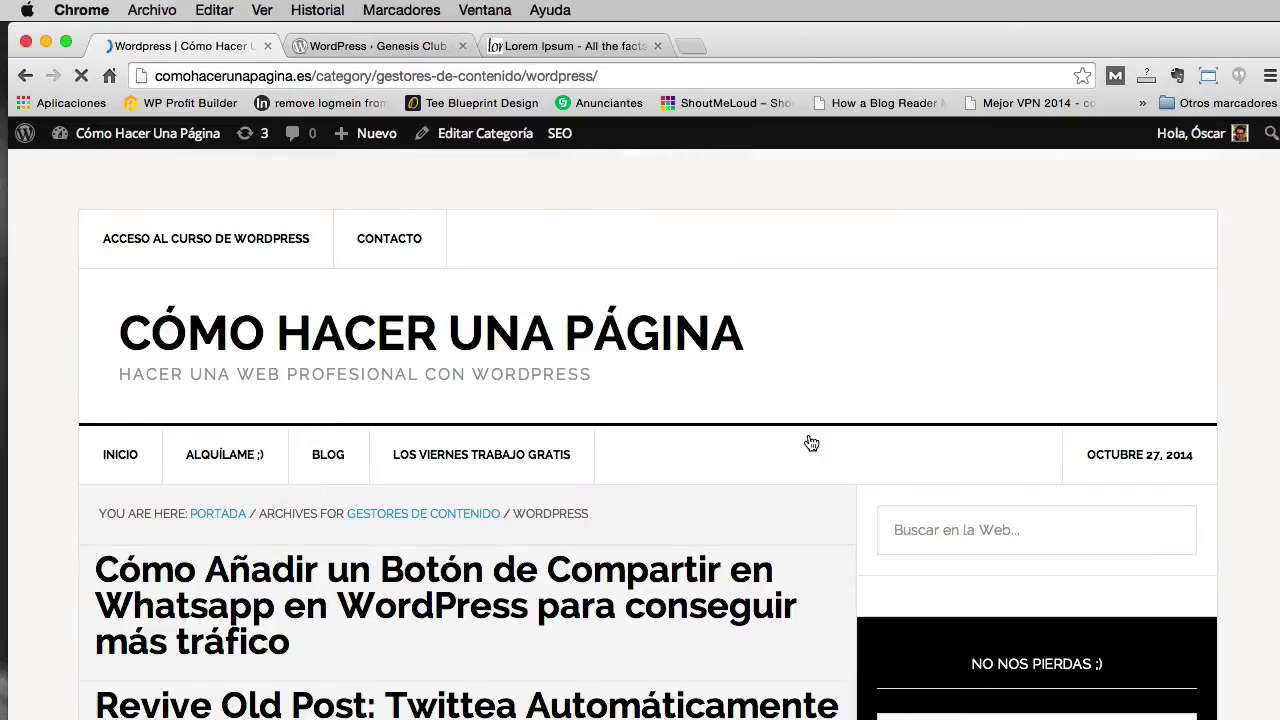
Expand several posts in the Wordpress category's accordion, including the Facebook cache and widget image articles, and examine the archive through to its pagination.
{"action": "scroll", "coordinate": [810, 440], "scroll_direction": "down", "scroll_amount": 5}
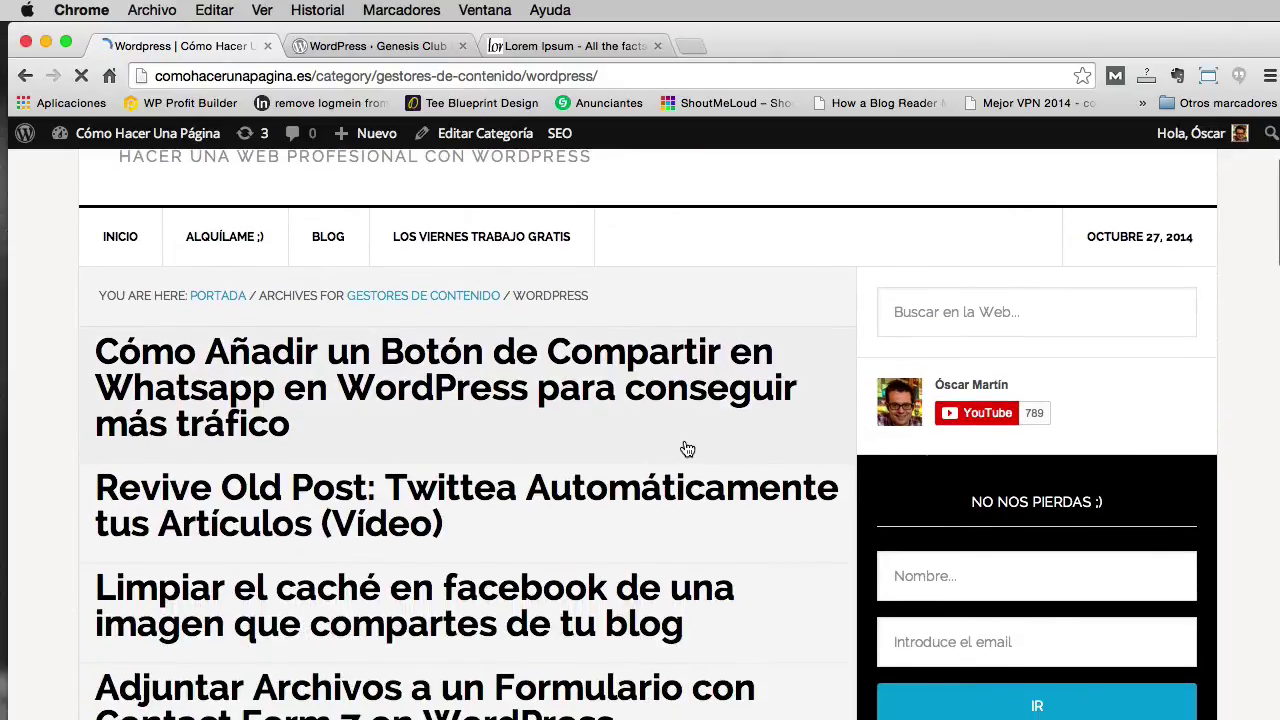
{"action": "scroll", "coordinate": [680, 447], "scroll_direction": "down", "scroll_amount": 3}
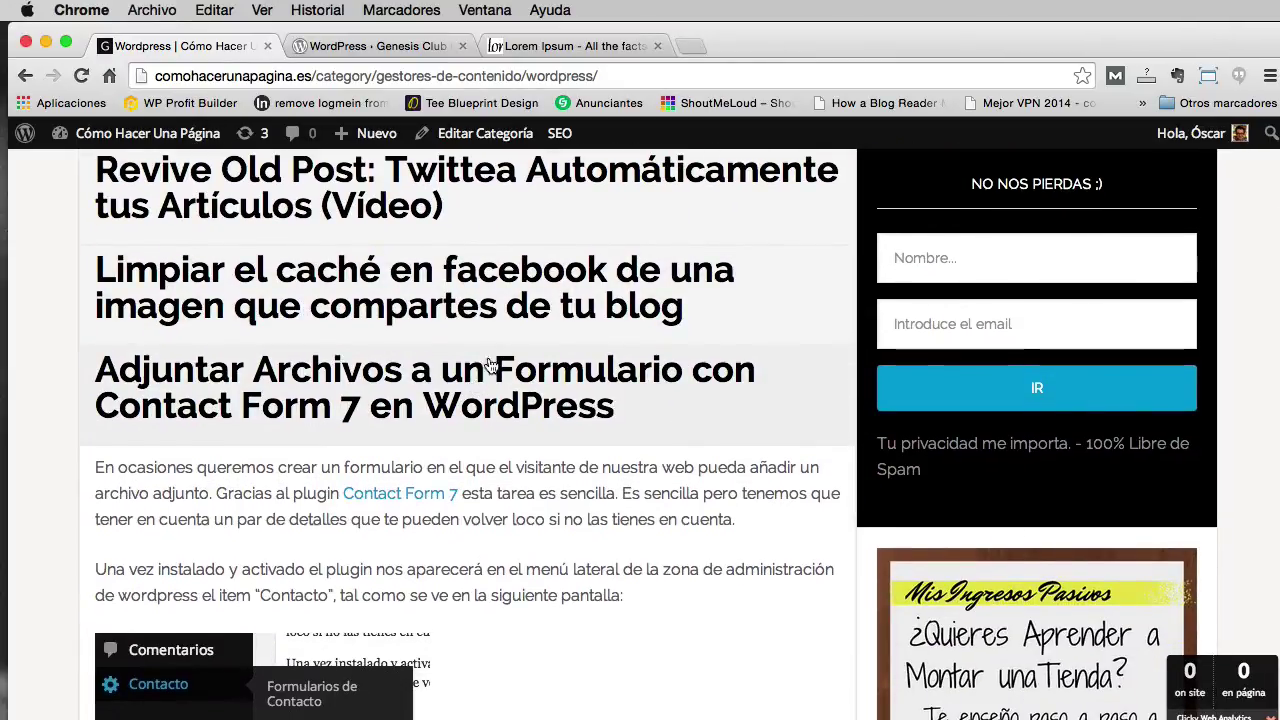
{"action": "mouse_move", "coordinate": [505, 292]}
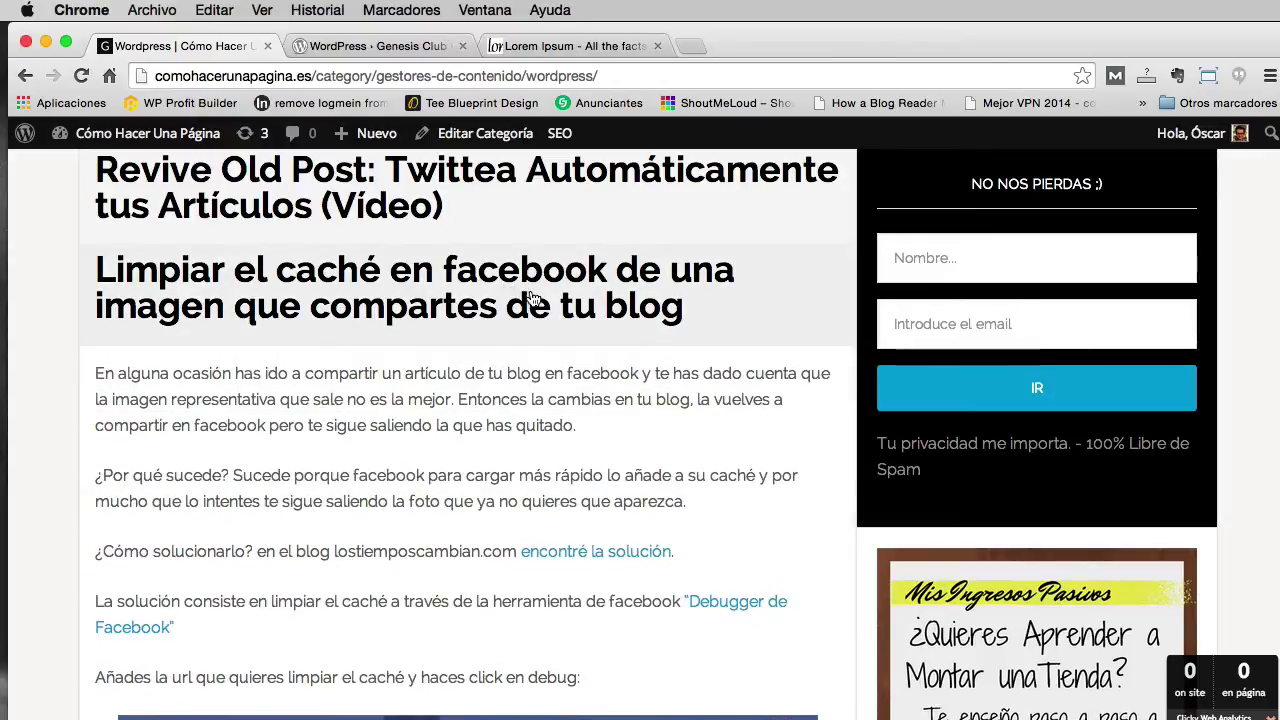
{"action": "scroll", "coordinate": [560, 400], "scroll_direction": "down", "scroll_amount": 3}
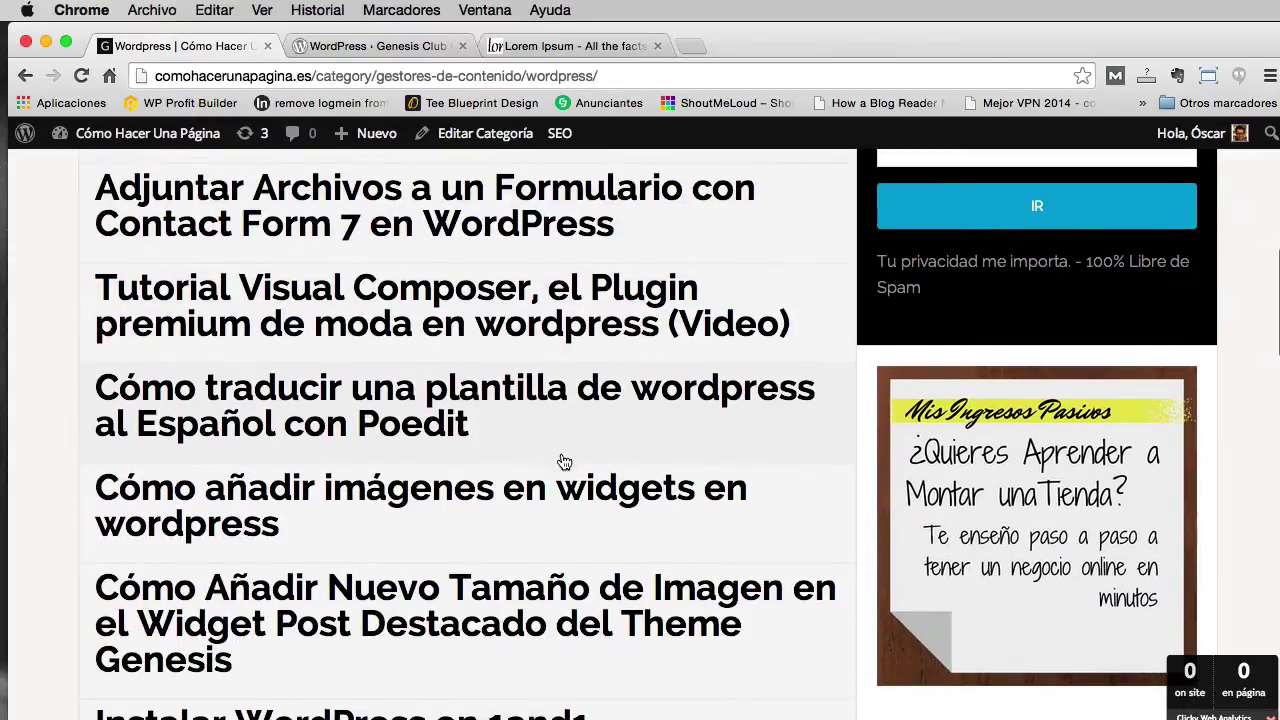
{"action": "mouse_move", "coordinate": [565, 492]}
{"action": "scroll", "coordinate": [566, 491], "scroll_direction": "down", "scroll_amount": 8}
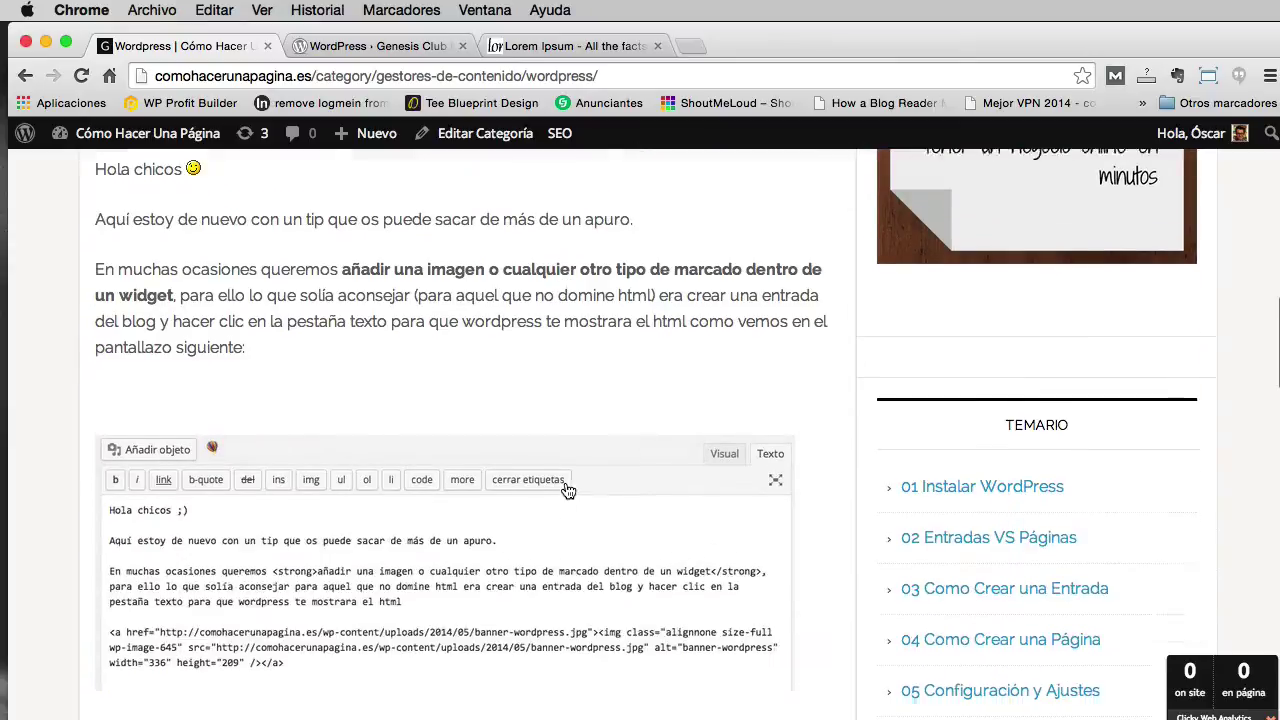
{"action": "scroll", "coordinate": [566, 491], "scroll_direction": "down", "scroll_amount": 15}
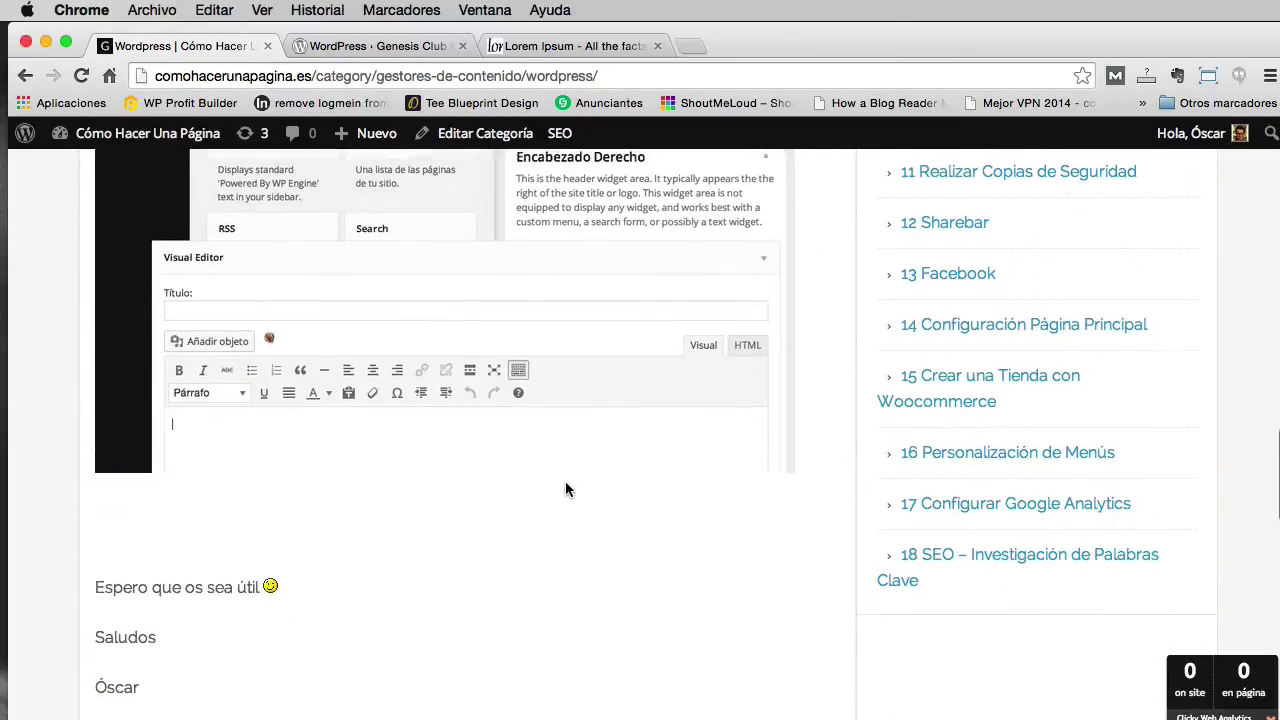
{"action": "scroll", "coordinate": [565, 489], "scroll_direction": "down", "scroll_amount": 5}
{"action": "mouse_move", "coordinate": [551, 534]}
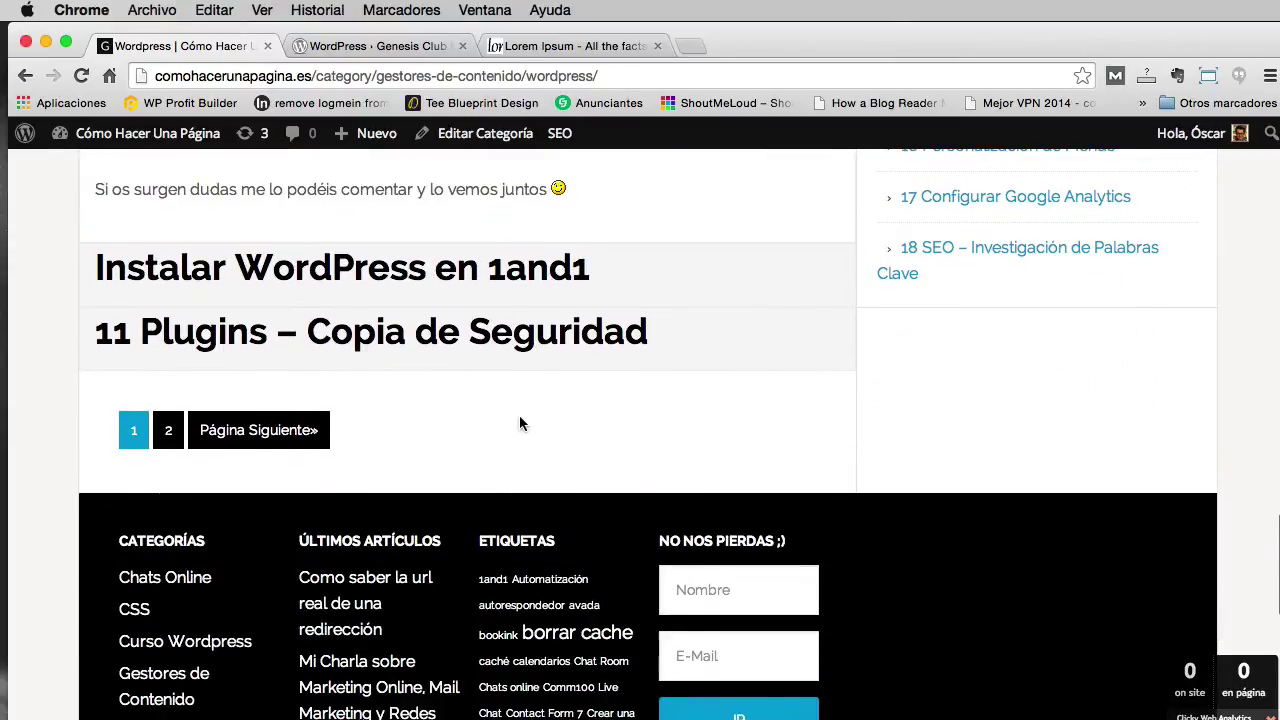
{"action": "scroll", "coordinate": [616, 395], "scroll_direction": "up", "scroll_amount": 15}
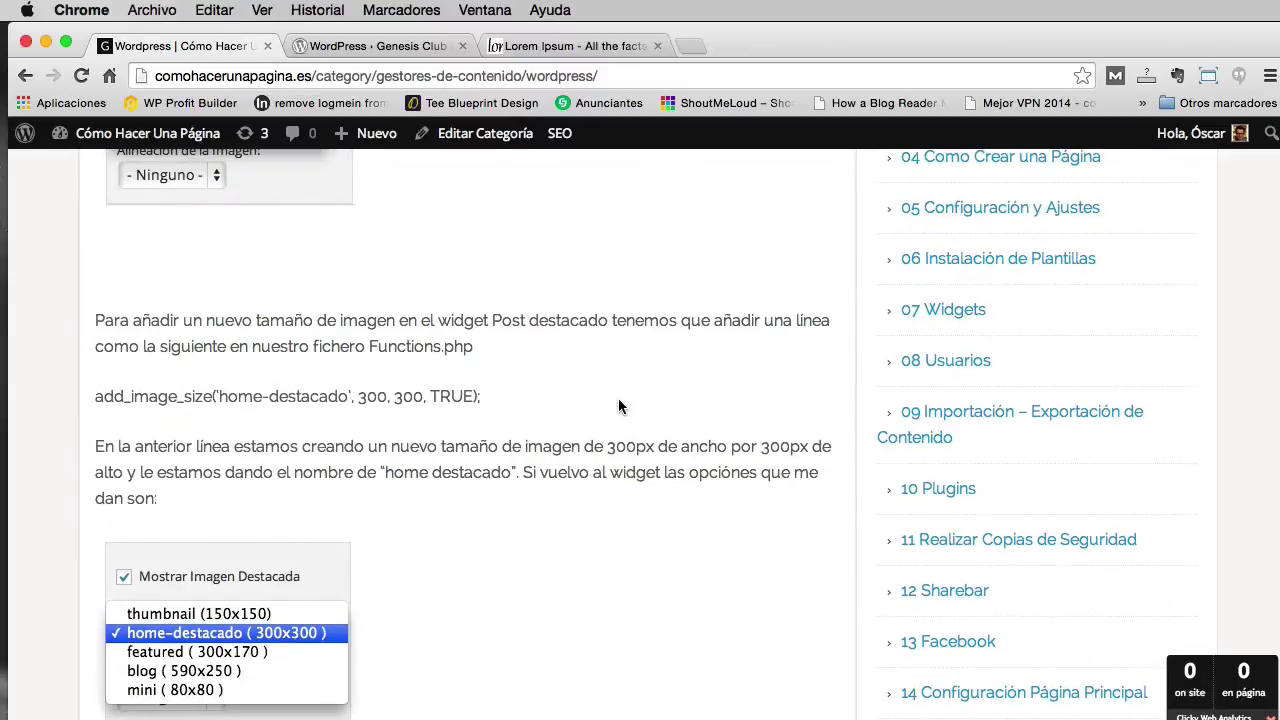
{"action": "scroll", "coordinate": [560, 292], "scroll_direction": "up", "scroll_amount": 2}
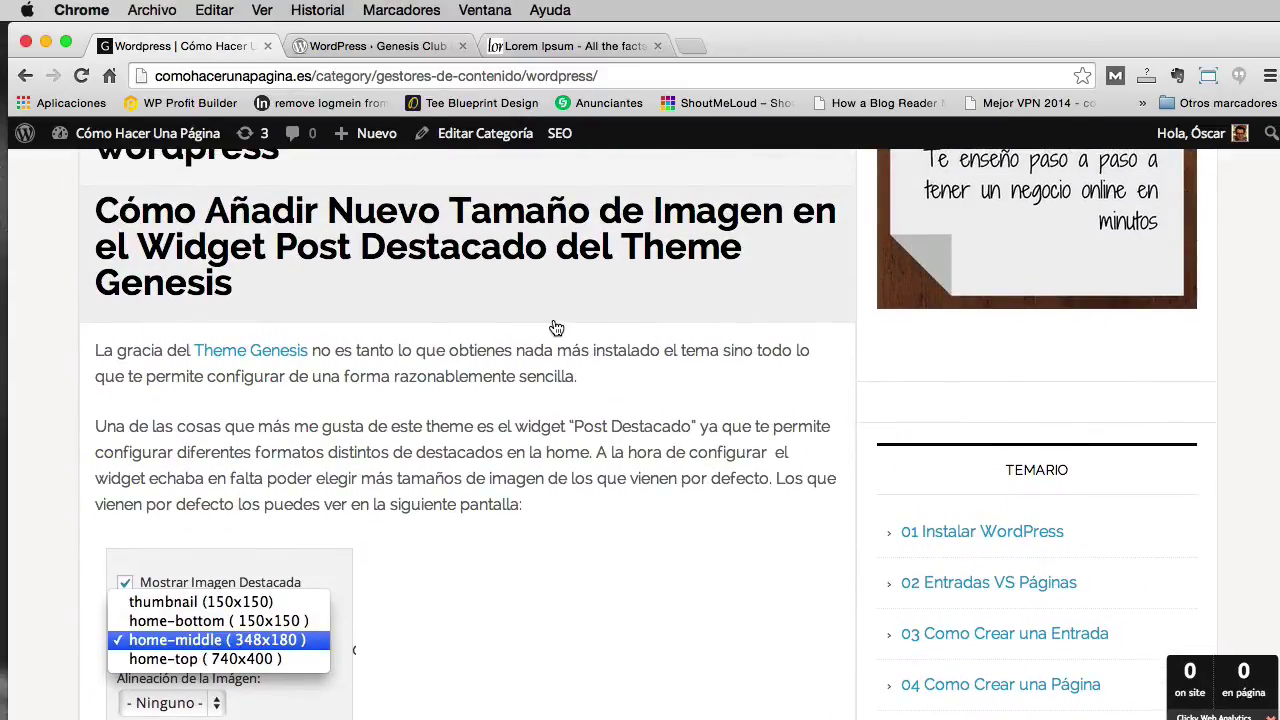
{"action": "scroll", "coordinate": [557, 329], "scroll_direction": "up", "scroll_amount": 15}
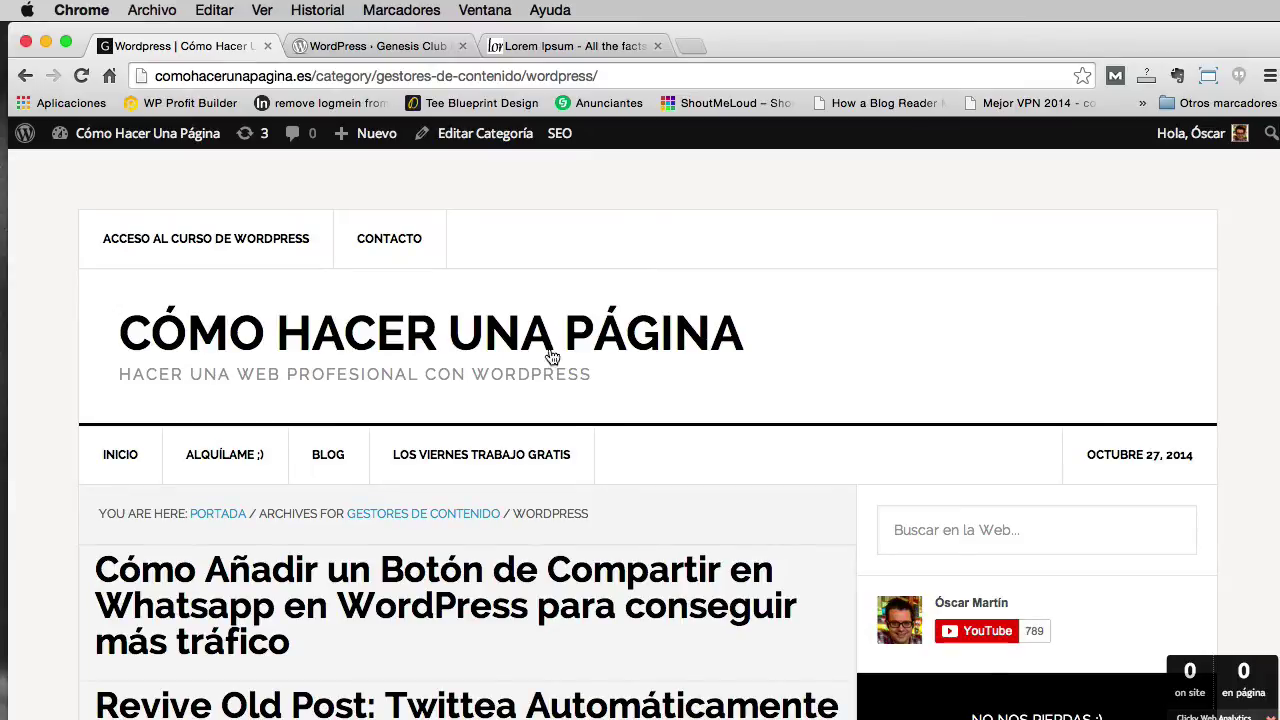
Create a new page titled "Crear Acordeón Prueba".
{"action": "mouse_move", "coordinate": [379, 141]}
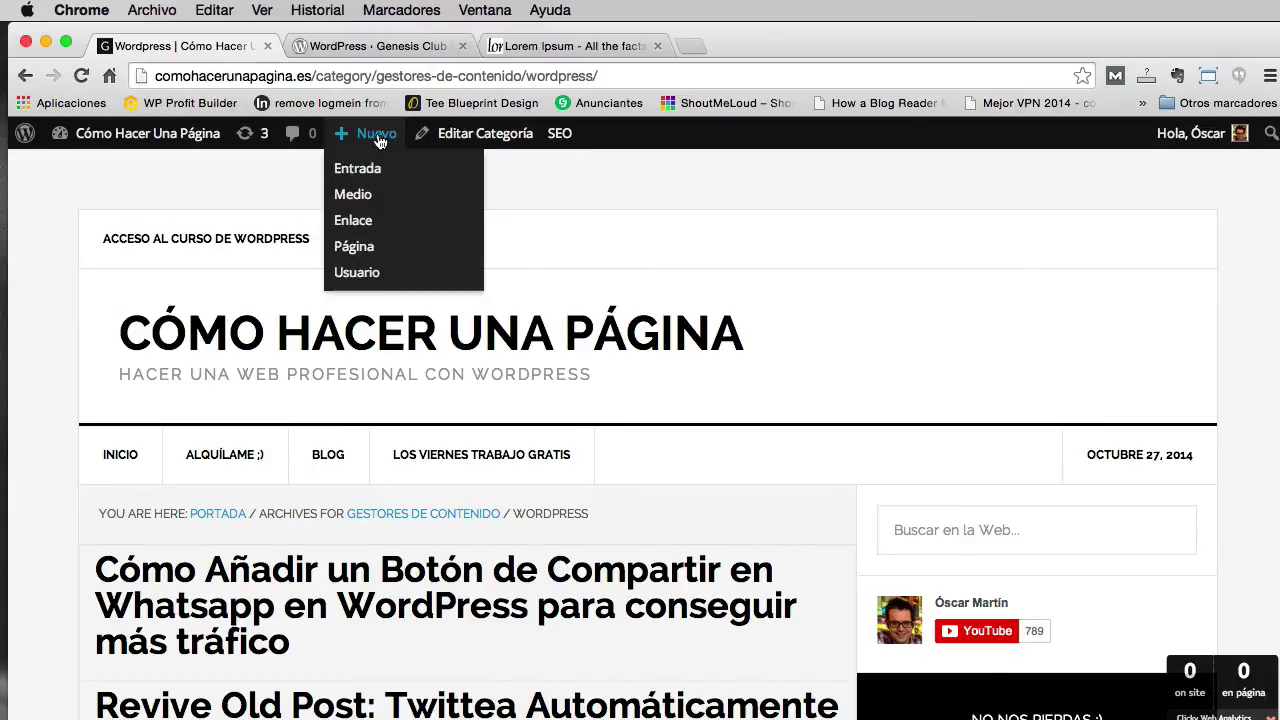
{"action": "left_click", "coordinate": [368, 248]}
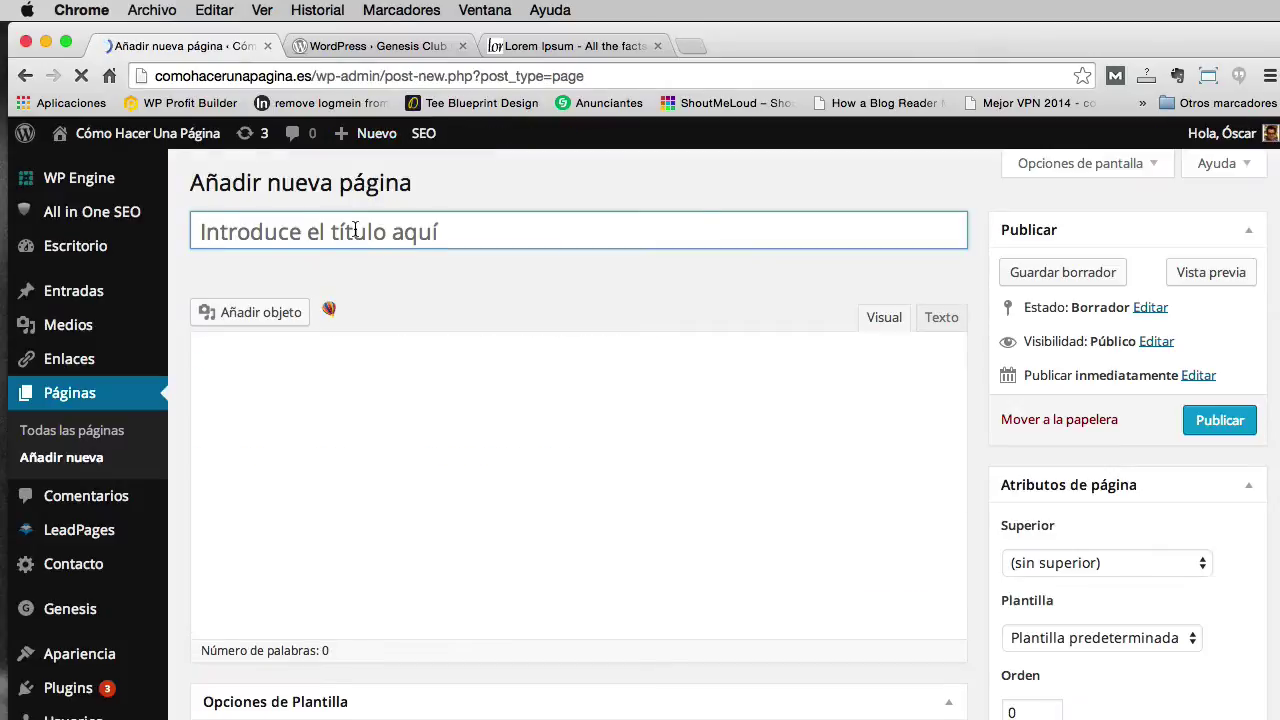
{"action": "type", "text": "Crear A"}
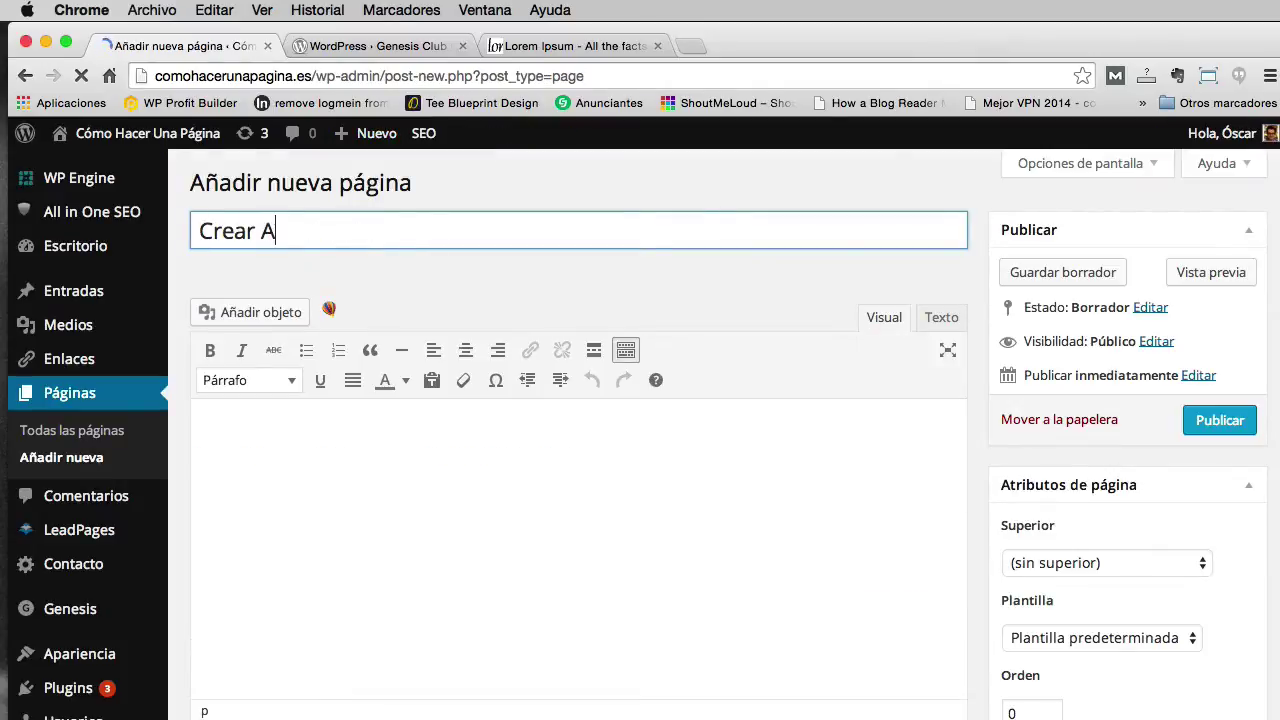
{"action": "type", "text": "cordeon p"}
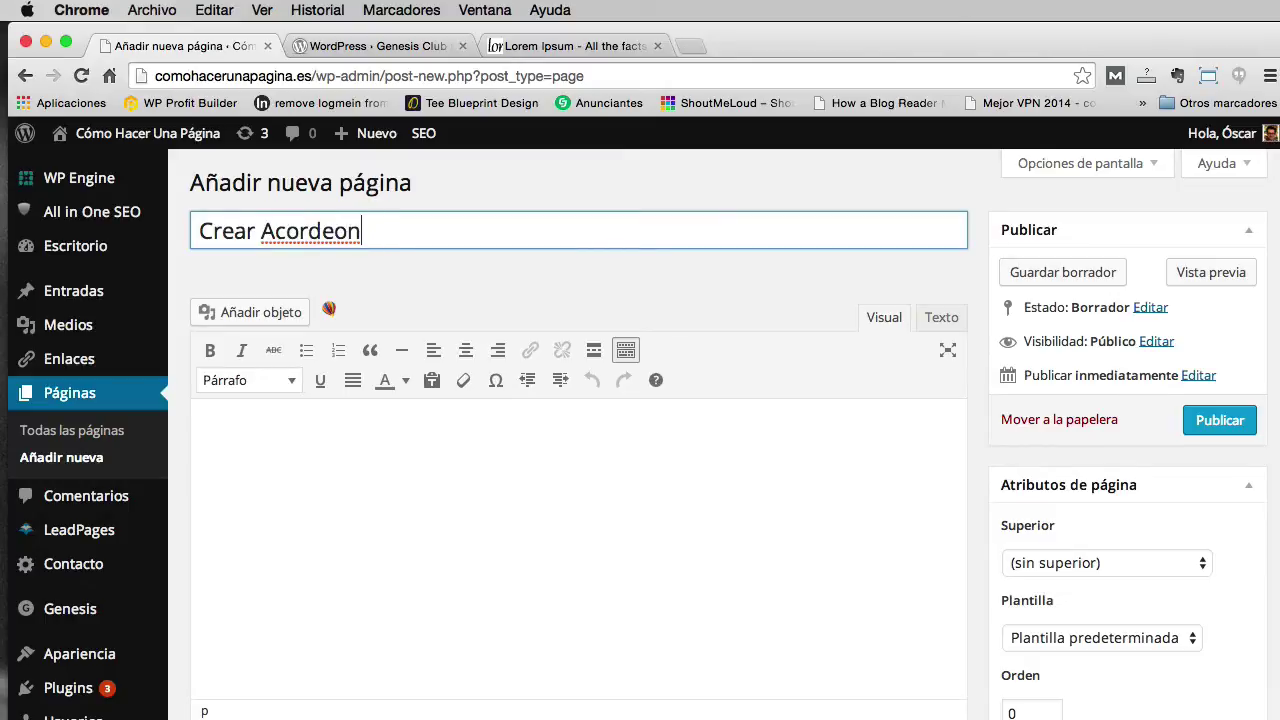
{"action": "key", "text": "BackSpace"}
{"action": "key", "text": "BackSpace"}
{"action": "type", "text": "´on O"}
{"action": "key", "text": "BackSpace"}
{"action": "type", "text": "Prueba"}
{"action": "left_click", "coordinate": [737, 489]}
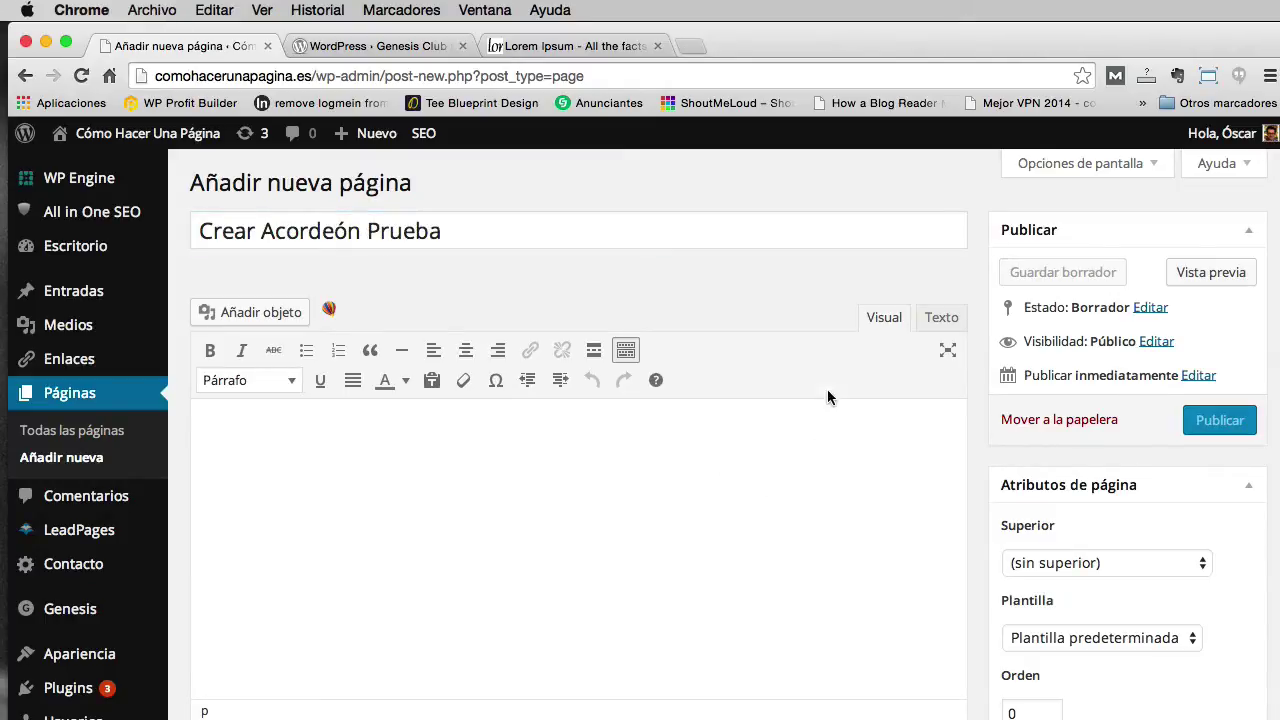
Add an h3 heading reading "Pestaña 01" to the page's HTML source.
{"action": "left_click", "coordinate": [941, 318]}
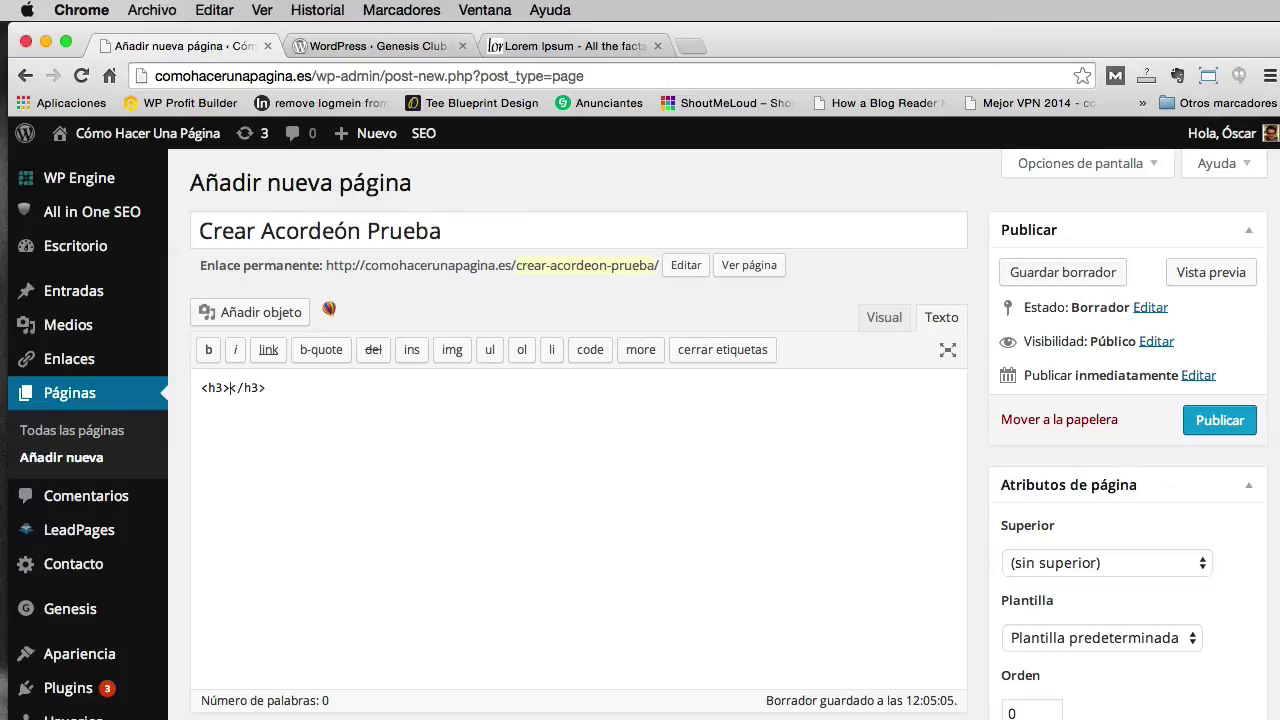
{"action": "type", "text": "Pestañ"}
{"action": "type", "text": "a 01"}
Duplicate the "Pestaña 01" h3 line three times on separate lines below the original.
{"action": "left_click_drag", "start_coordinate": [369, 394], "coordinate": [170, 380]}
{"action": "key", "text": "super+c"}
{"action": "key", "text": "Right"}
{"action": "key", "text": "Return"}
{"action": "key", "text": "super+v"}
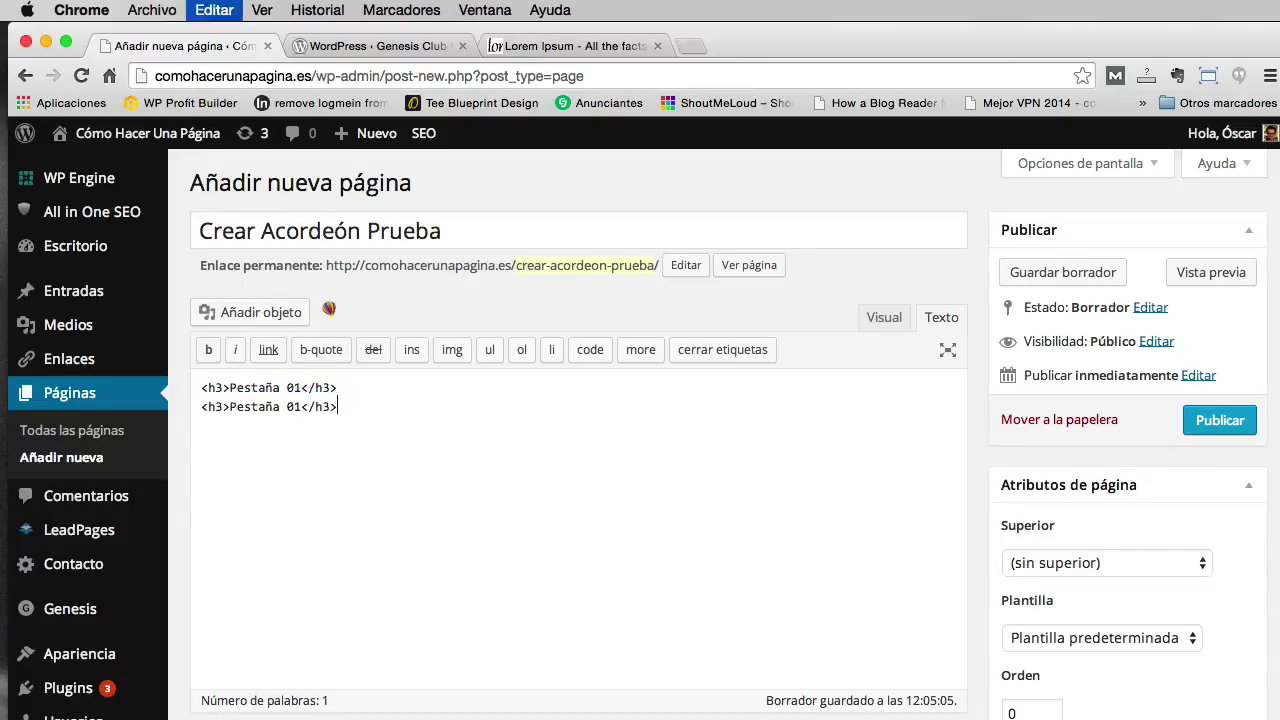
{"action": "key", "text": "Return"}
{"action": "key", "text": "super+v"}
{"action": "key", "text": "Return"}
{"action": "key", "text": "super+v"}
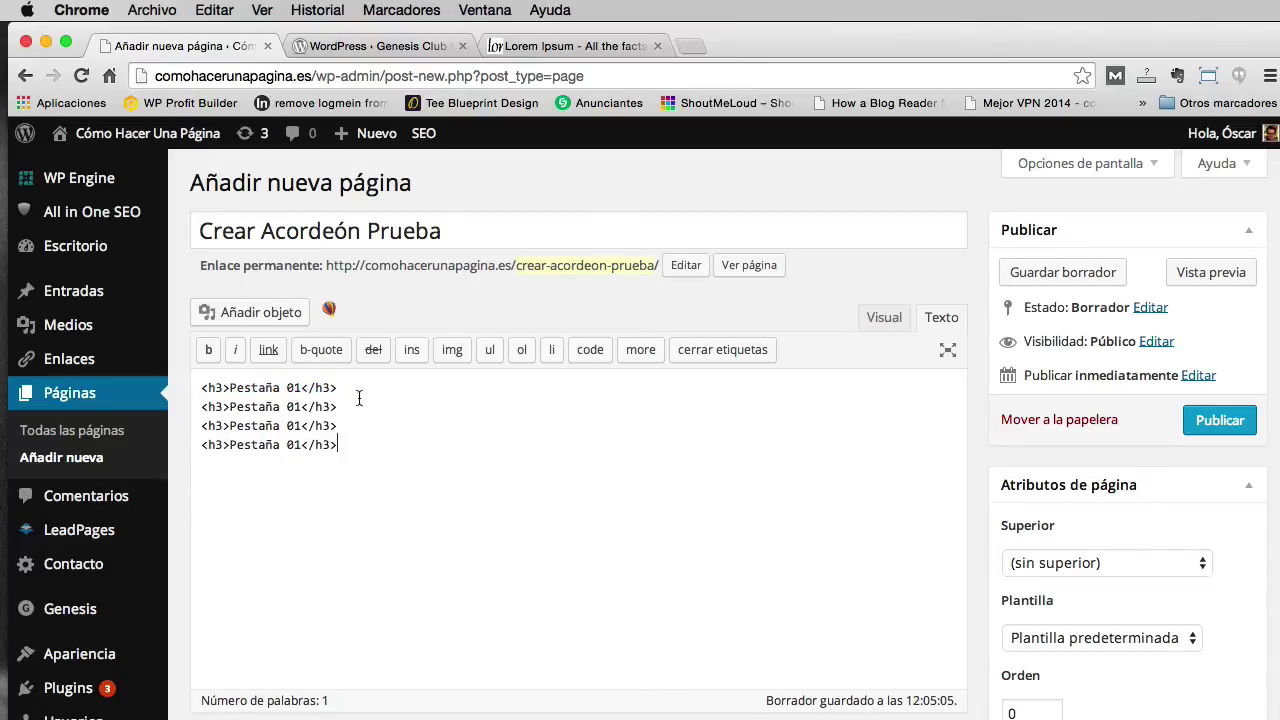
Renumber the three duplicated headings as Pestaña 02, Pestaña 03 and Pestaña 04.
{"action": "left_click_drag", "start_coordinate": [294, 407], "coordinate": [300, 445]}
{"action": "type", "text": "2"}
{"action": "type", "text": "3"}
{"action": "type", "text": "4"}
Copy the opening of the "¿Qué es Lorem Ipsum?" text, through "especimen.", from es.lipsum.com and paste it under the Pestaña 01 heading.
{"action": "left_click", "coordinate": [538, 47]}
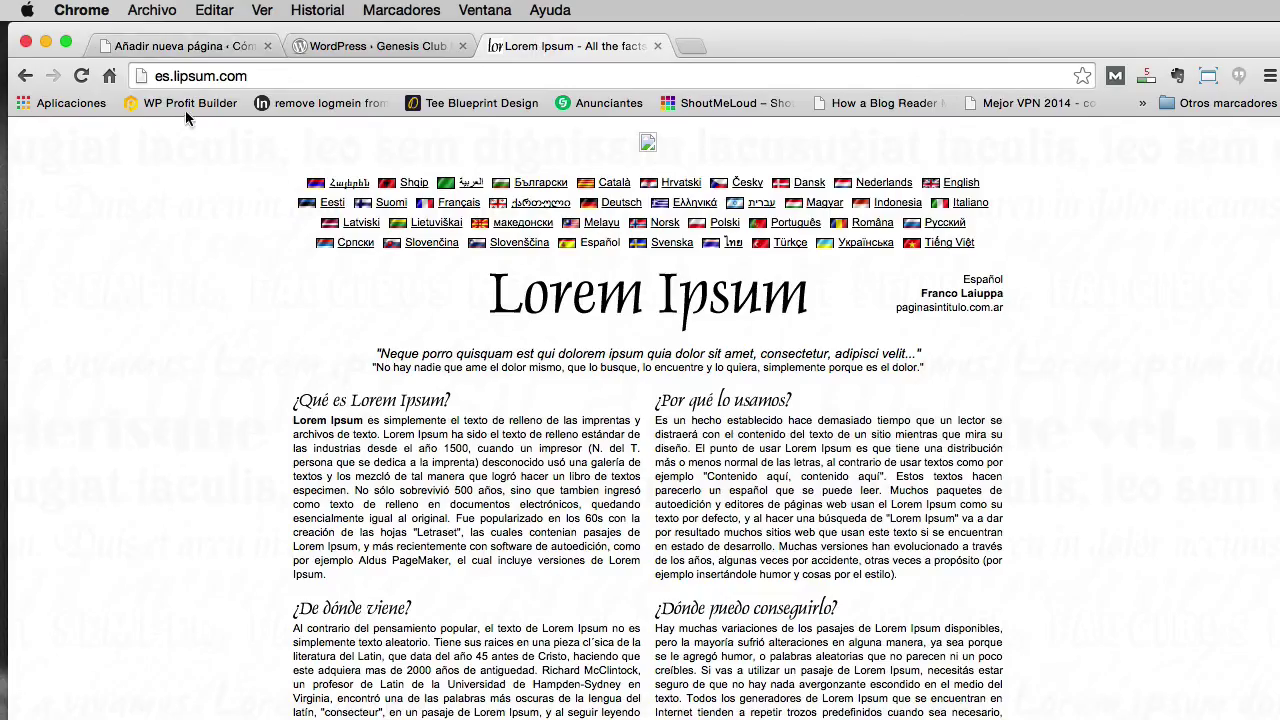
{"action": "left_click_drag", "start_coordinate": [293, 415], "coordinate": [353, 488]}
{"action": "key", "text": "super+c"}
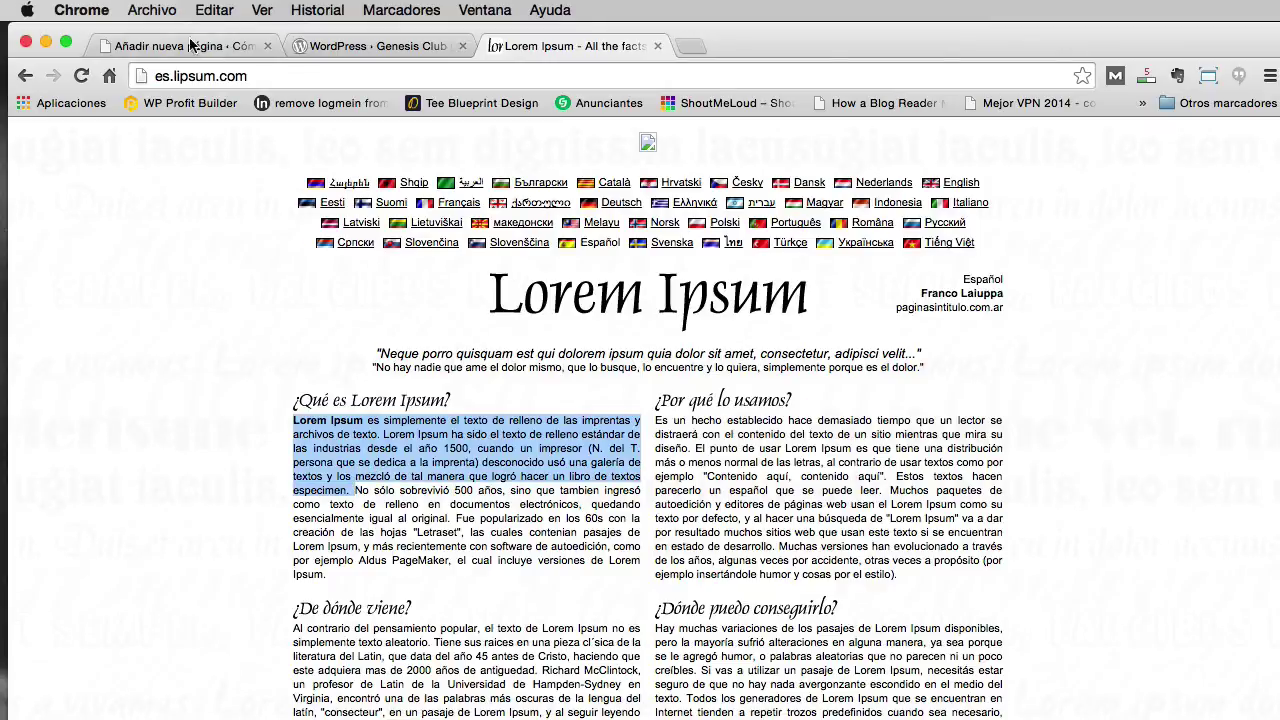
{"action": "key", "text": "super+1"}
{"action": "key", "text": "Return"}
{"action": "key", "text": "super+v"}
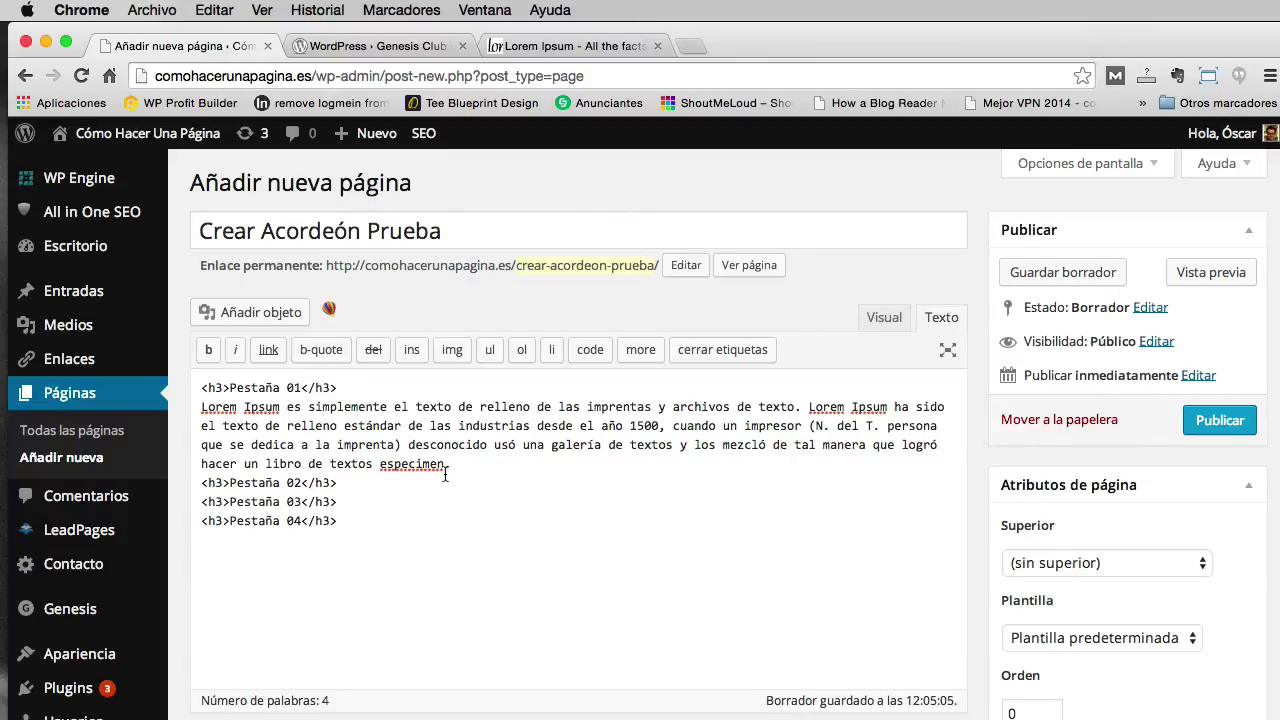
Paste the same Lorem Ipsum paragraph under the Pestaña 02, Pestaña 03 and Pestaña 04 headings.
{"action": "key", "text": "Return"}
{"action": "key", "text": "super+v"}
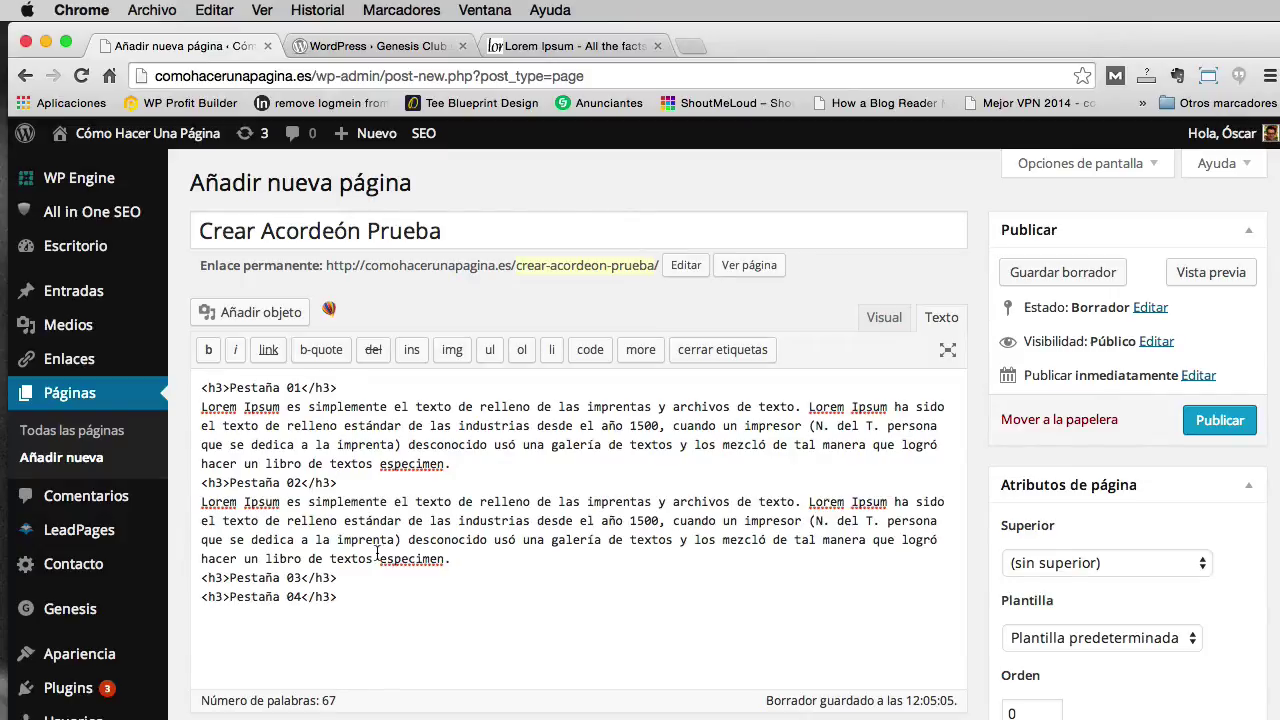
{"action": "key", "text": "Return"}
{"action": "key", "text": "super+v"}
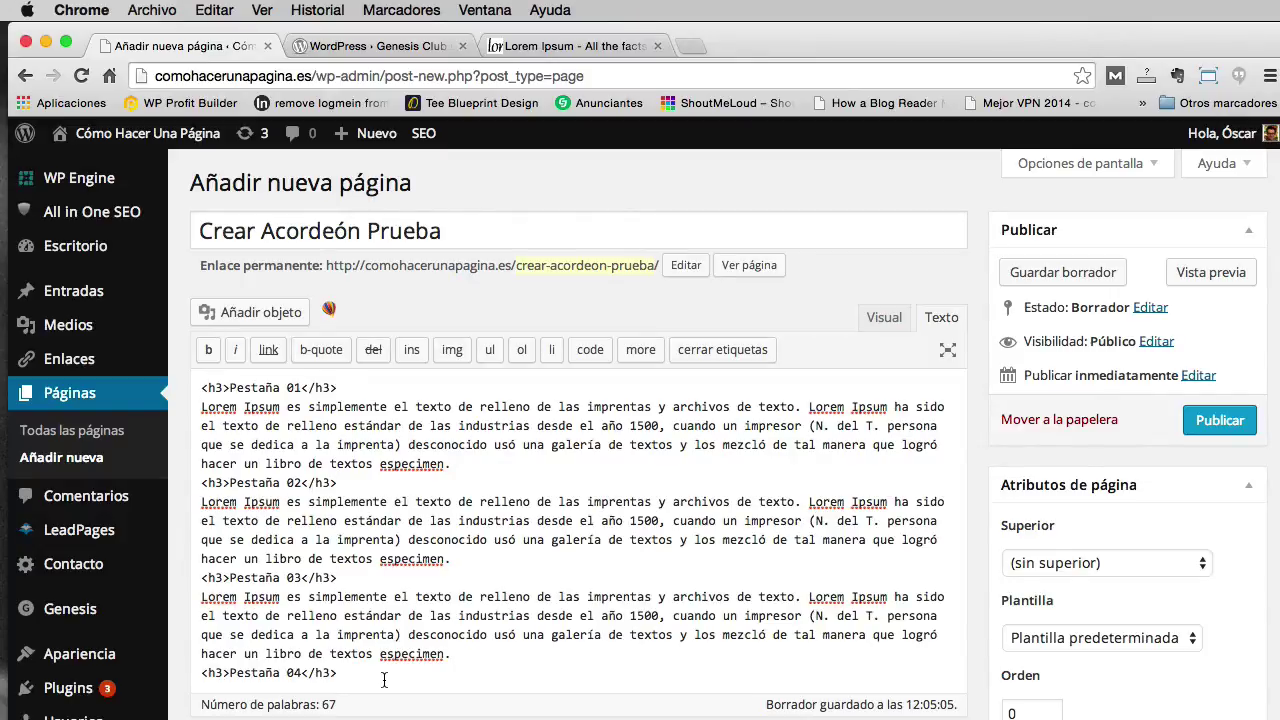
{"action": "key", "text": "Return"}
{"action": "key", "text": "super+v"}
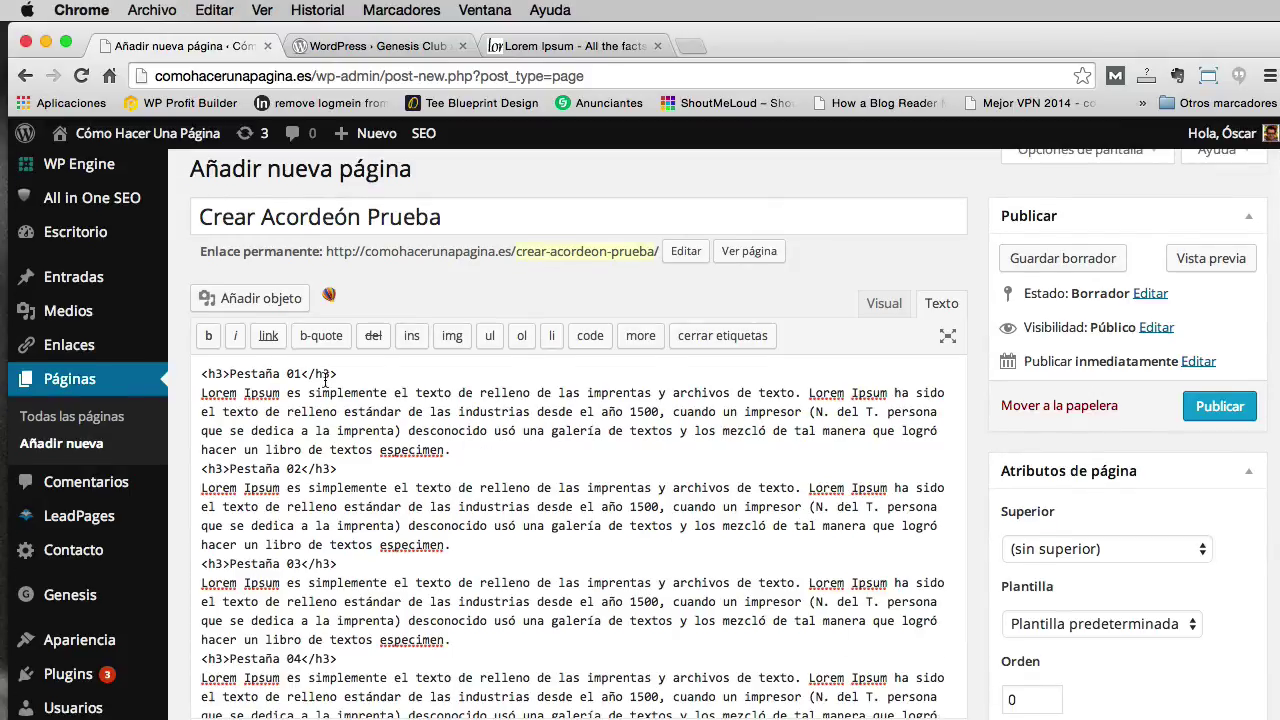
Review the four Pestaña sections in the visual editor and locate the page's Genesis Club Accordion Settings.
{"action": "left_click", "coordinate": [878, 303]}
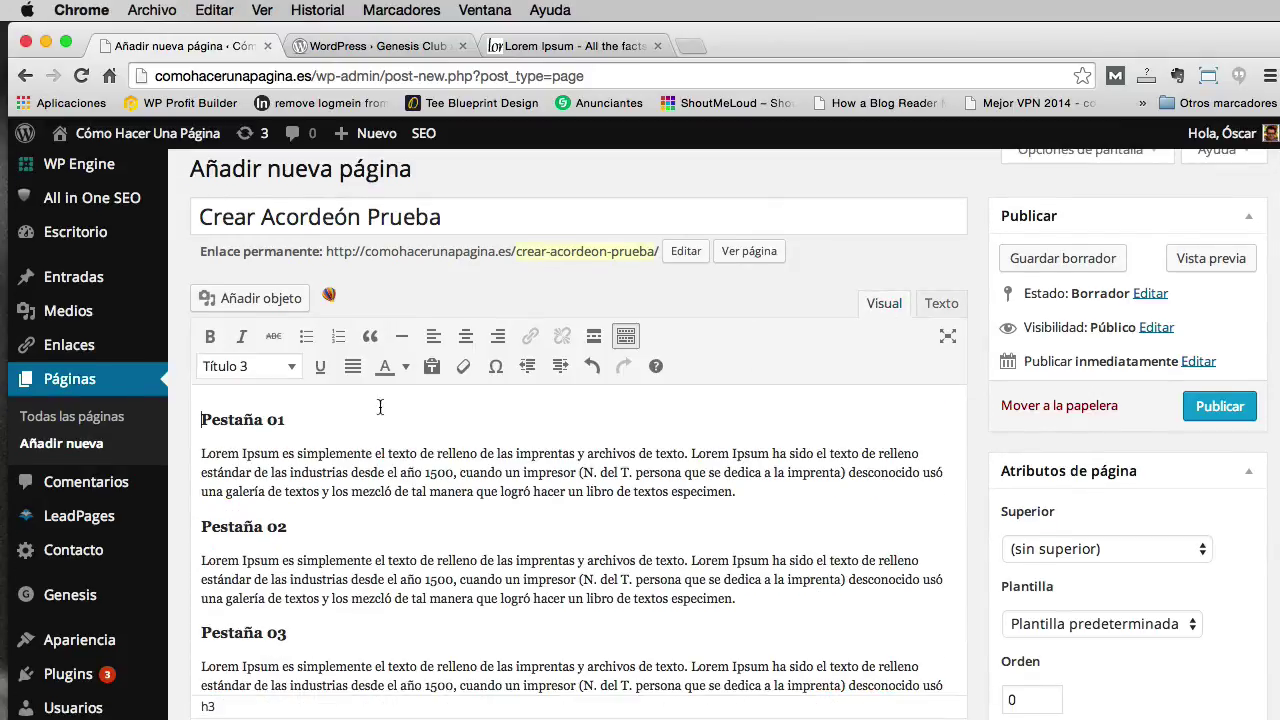
{"action": "scroll", "coordinate": [266, 436], "scroll_direction": "down", "scroll_amount": 3}
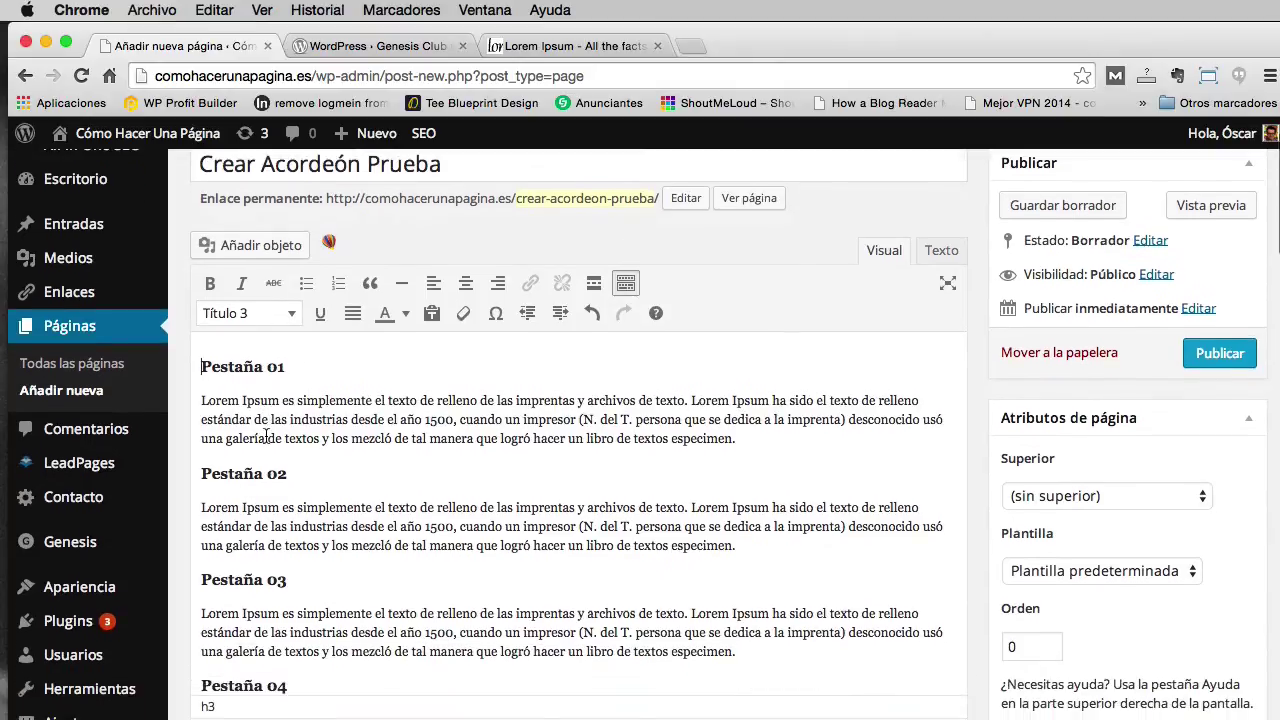
{"action": "scroll", "coordinate": [264, 424], "scroll_direction": "down", "scroll_amount": 1}
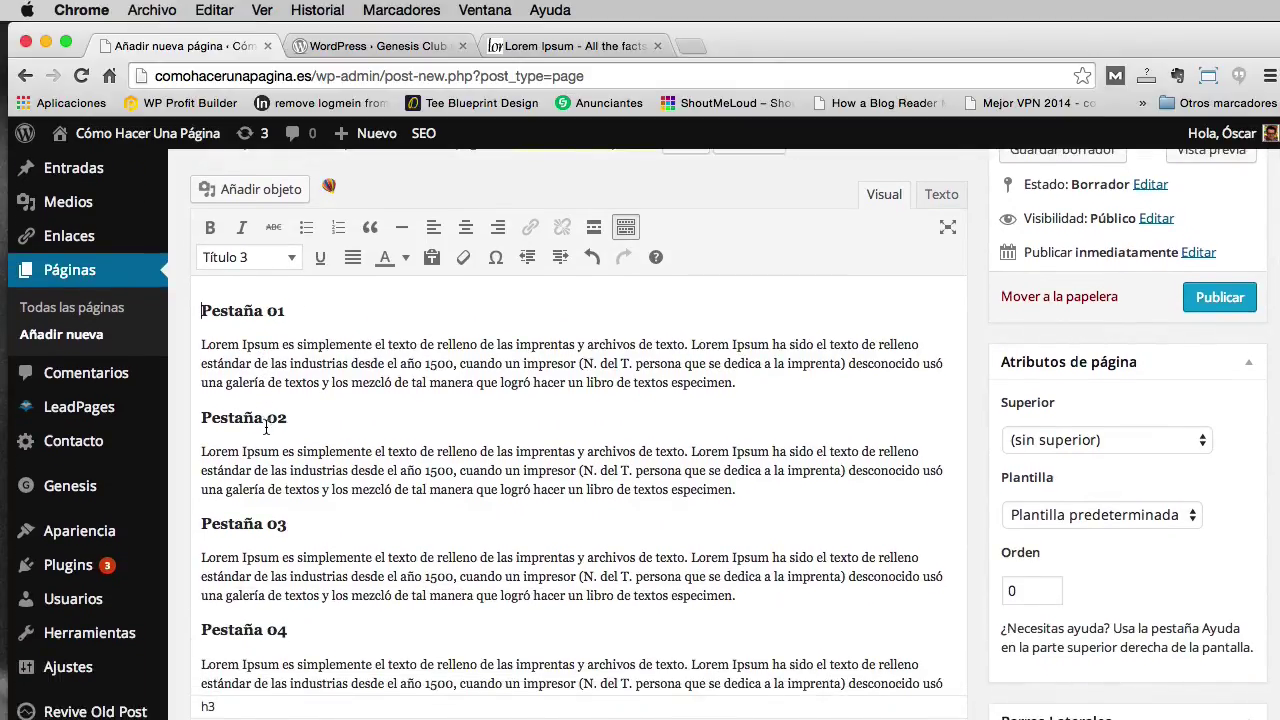
{"action": "scroll", "coordinate": [264, 426], "scroll_direction": "down", "scroll_amount": 1}
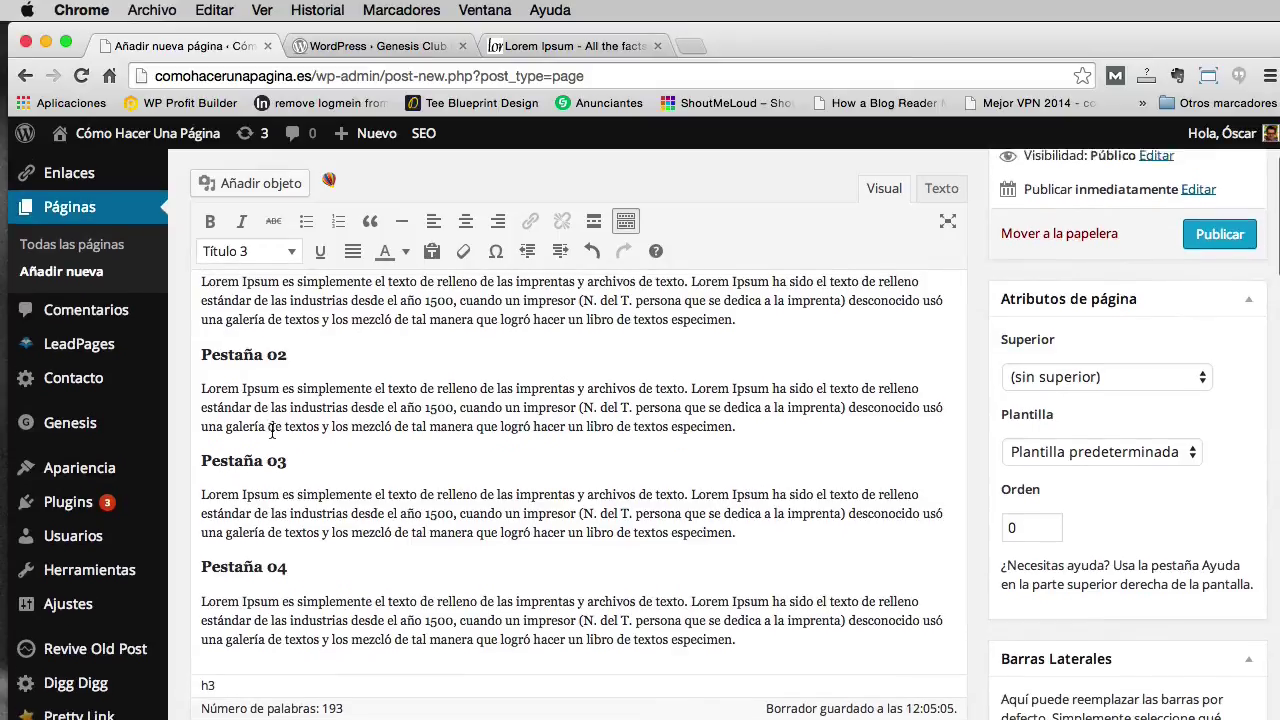
{"action": "scroll", "coordinate": [257, 438], "scroll_direction": "up", "scroll_amount": 5}
{"action": "scroll", "coordinate": [952, 544], "scroll_direction": "down", "scroll_amount": 15}
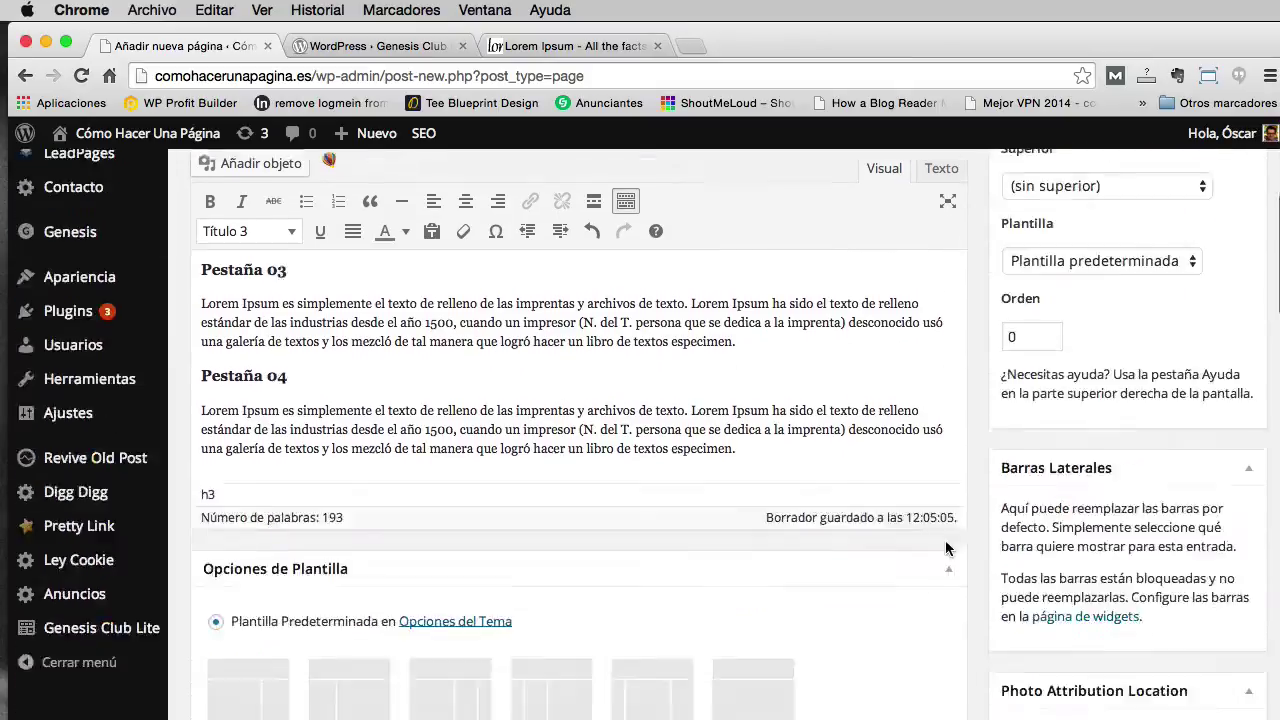
{"action": "scroll", "coordinate": [952, 544], "scroll_direction": "down", "scroll_amount": 10}
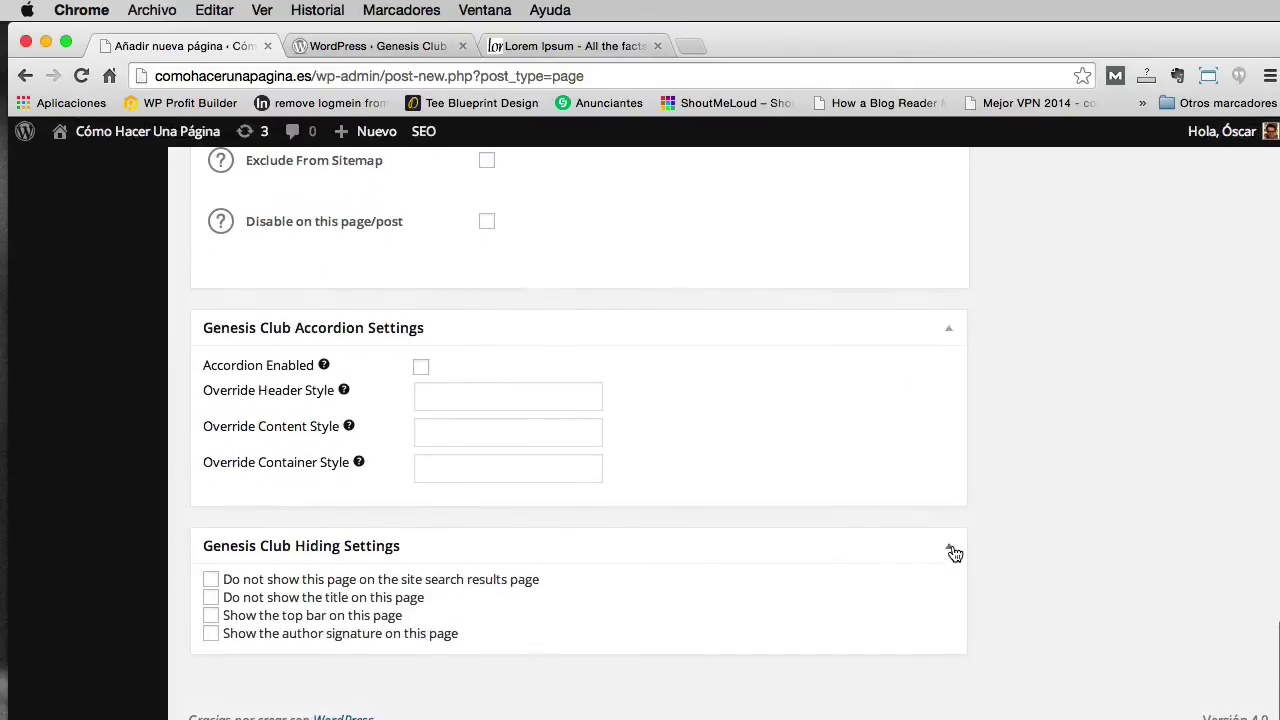
Enable the Genesis Club accordion for the "Crear Acordeón Prueba" page and publish the page.
{"action": "mouse_move", "coordinate": [272, 363]}
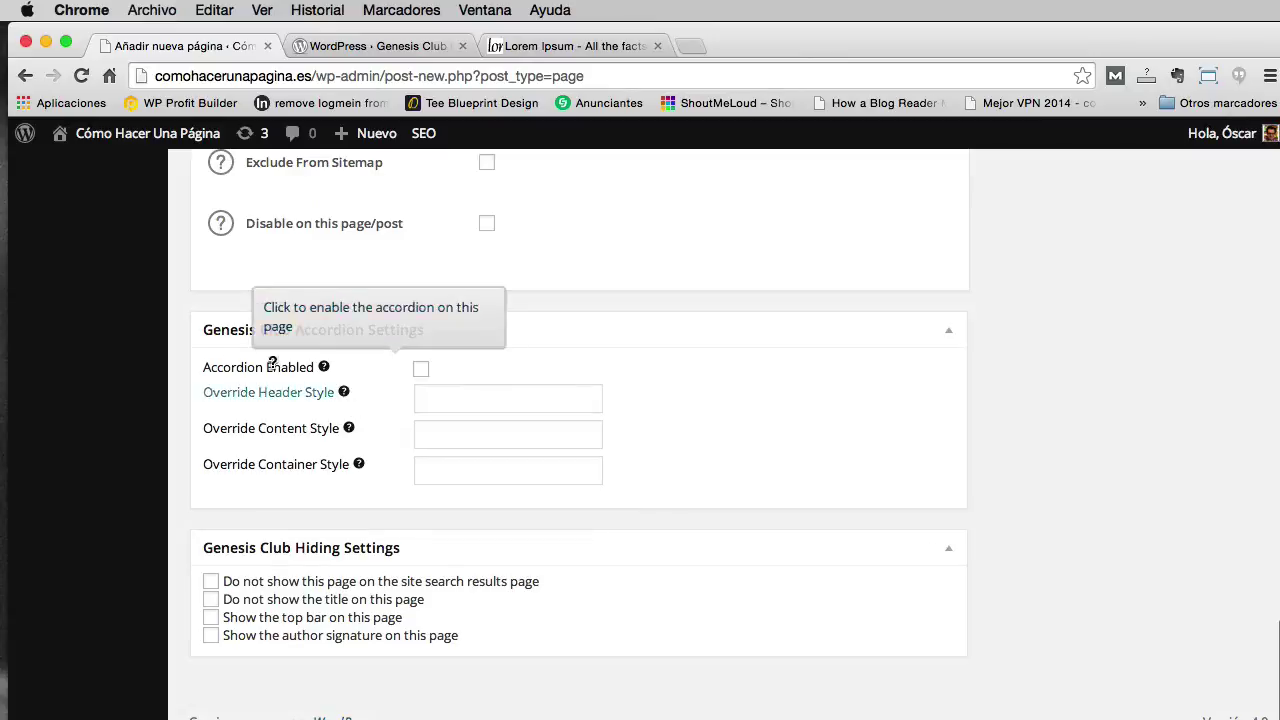
{"action": "left_click", "coordinate": [421, 371]}
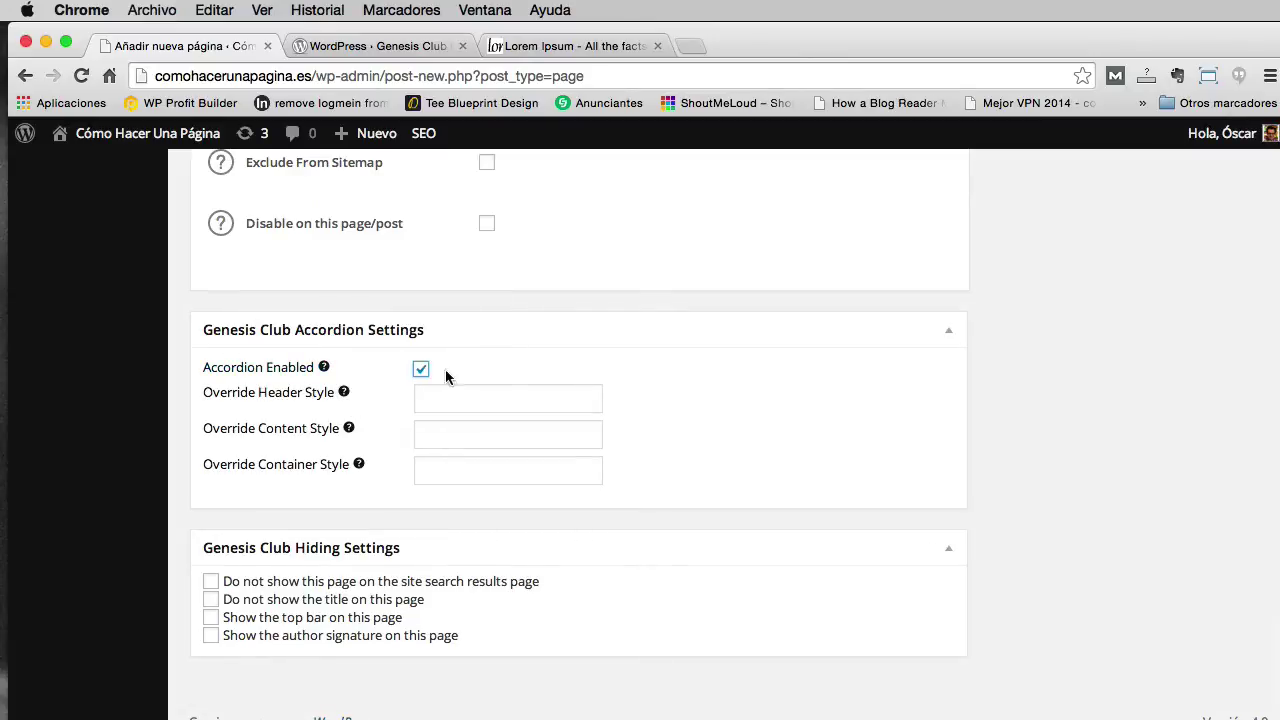
{"action": "scroll", "coordinate": [1117, 420], "scroll_direction": "up", "scroll_amount": 20}
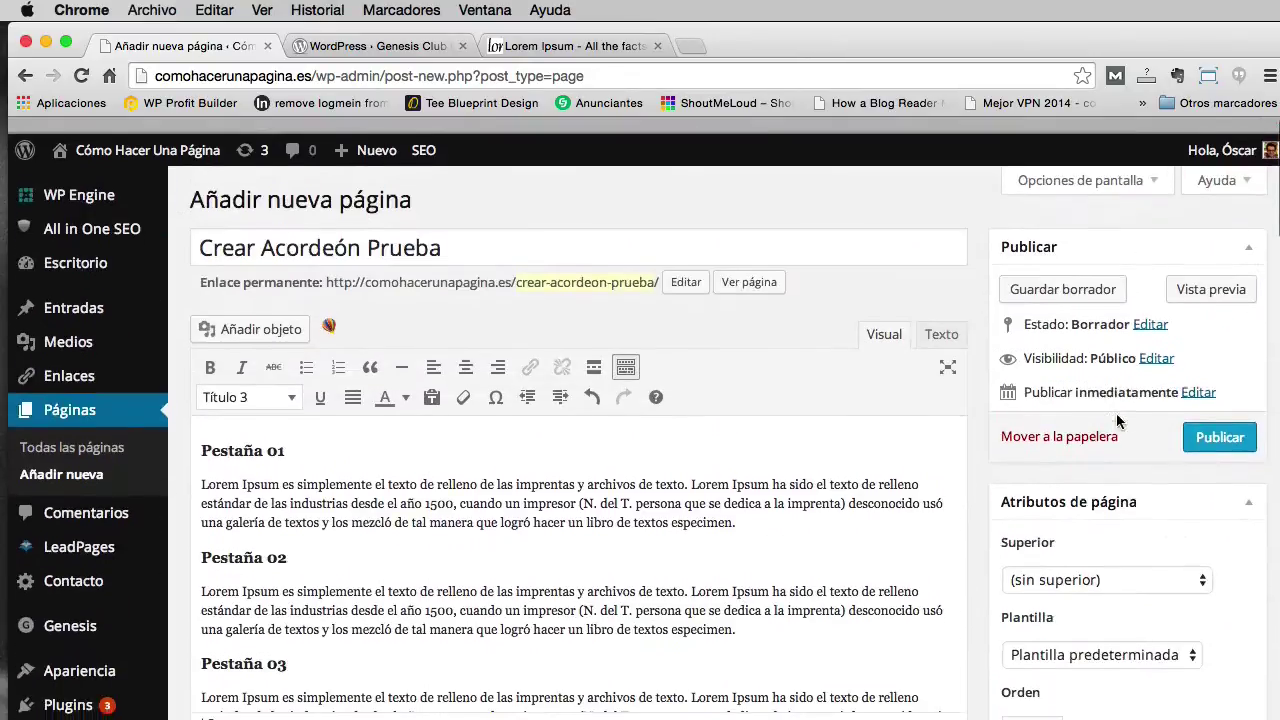
{"action": "left_click", "coordinate": [1245, 424]}
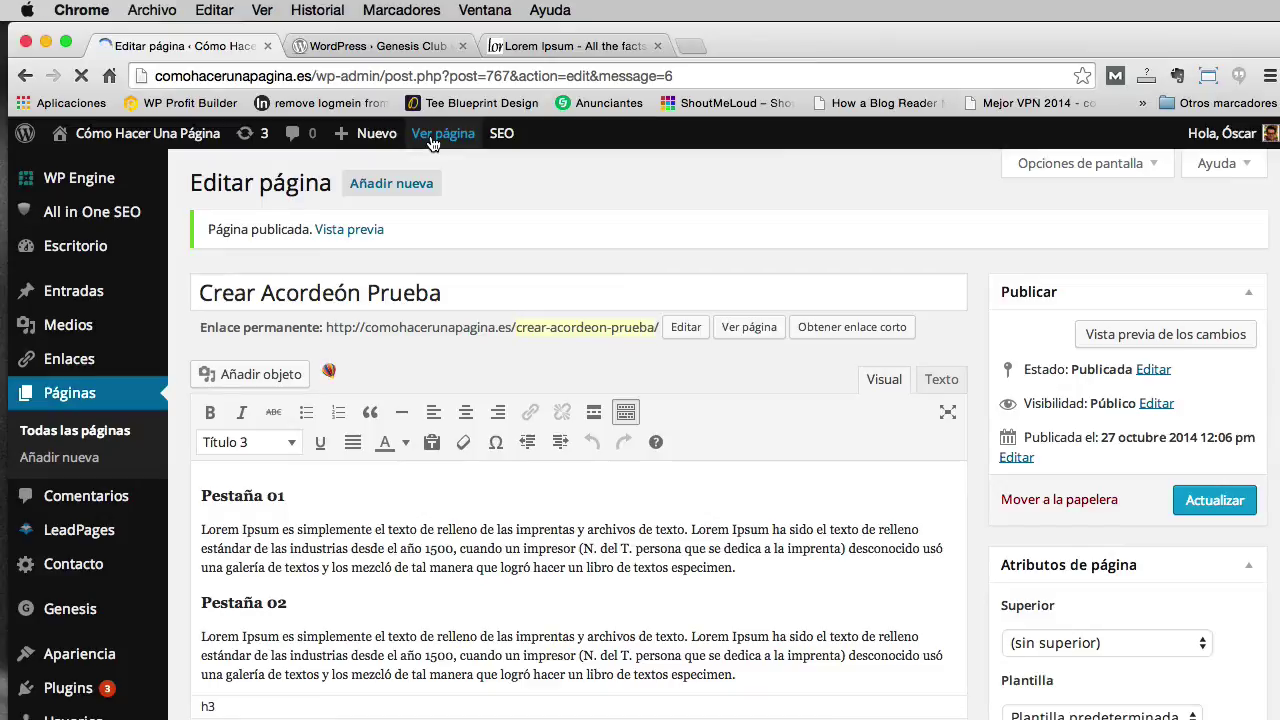
View the published "Crear Acordeón Prueba" page and test its accordion by expanding sections Pestaña 01 to Pestaña 04, finishing with Pestaña 01 open.
{"action": "left_click", "coordinate": [432, 140]}
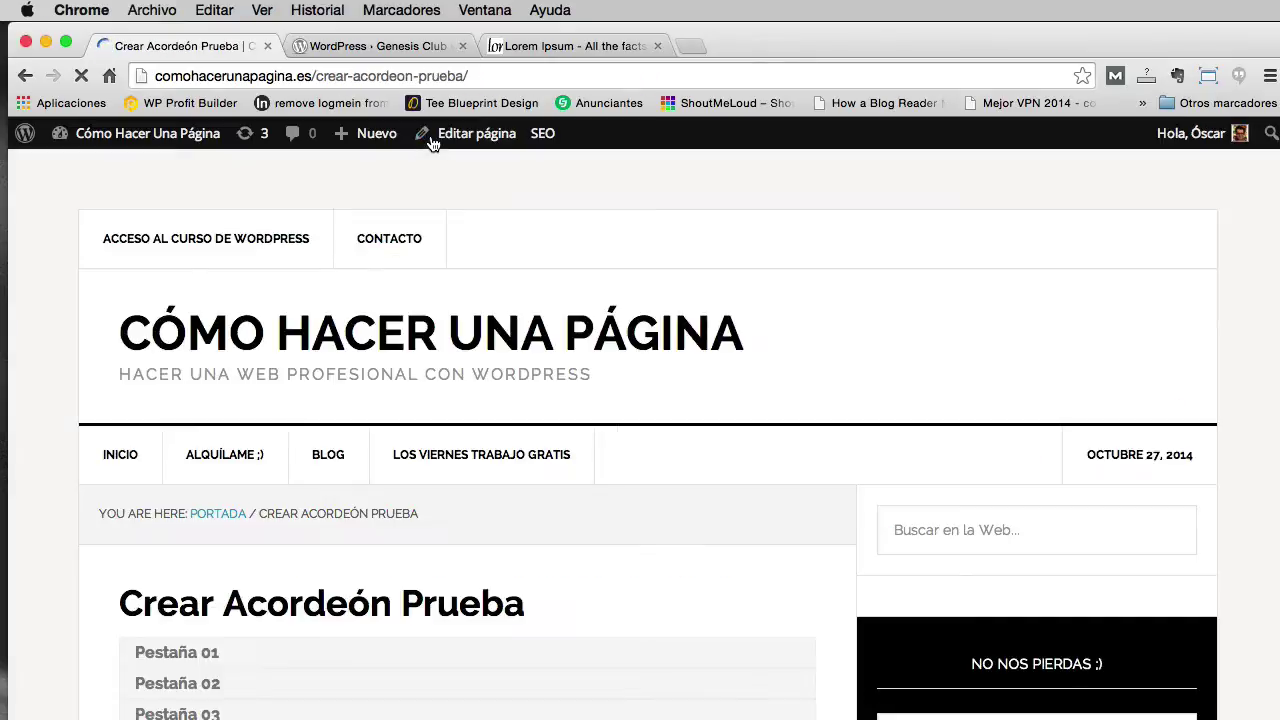
{"action": "scroll", "coordinate": [663, 257], "scroll_direction": "down", "scroll_amount": 1}
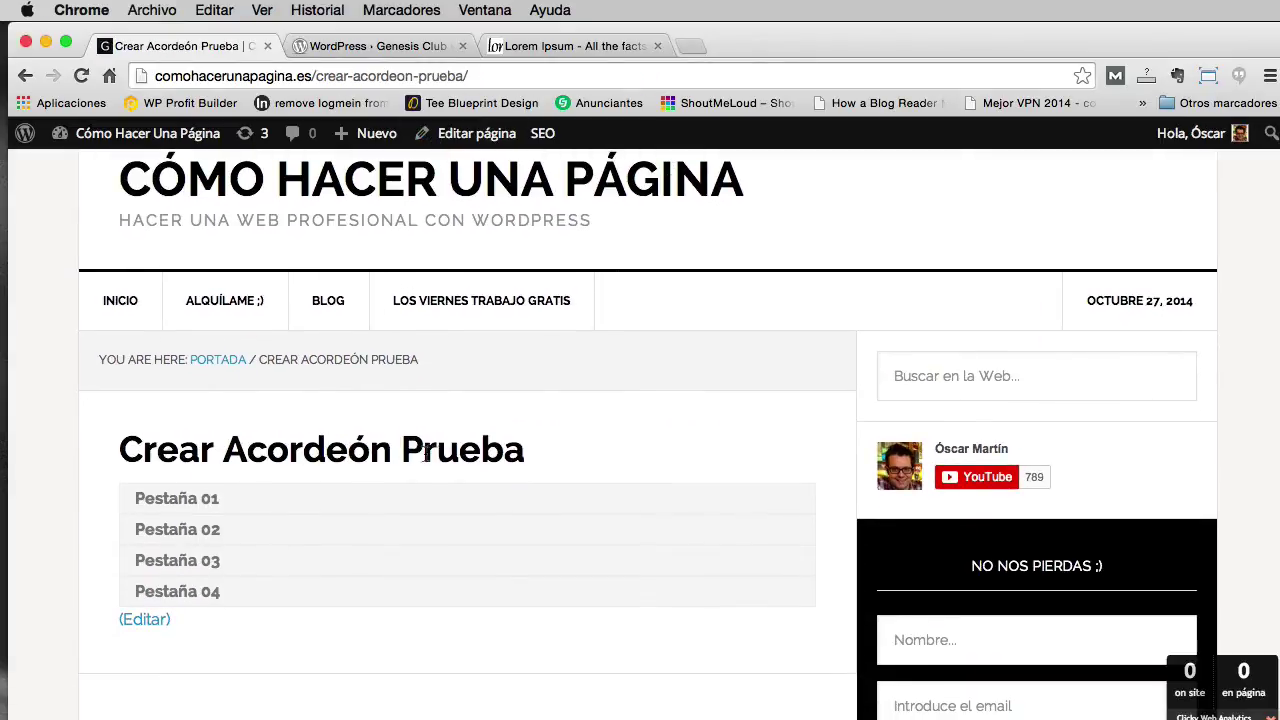
{"action": "left_click", "coordinate": [316, 530]}
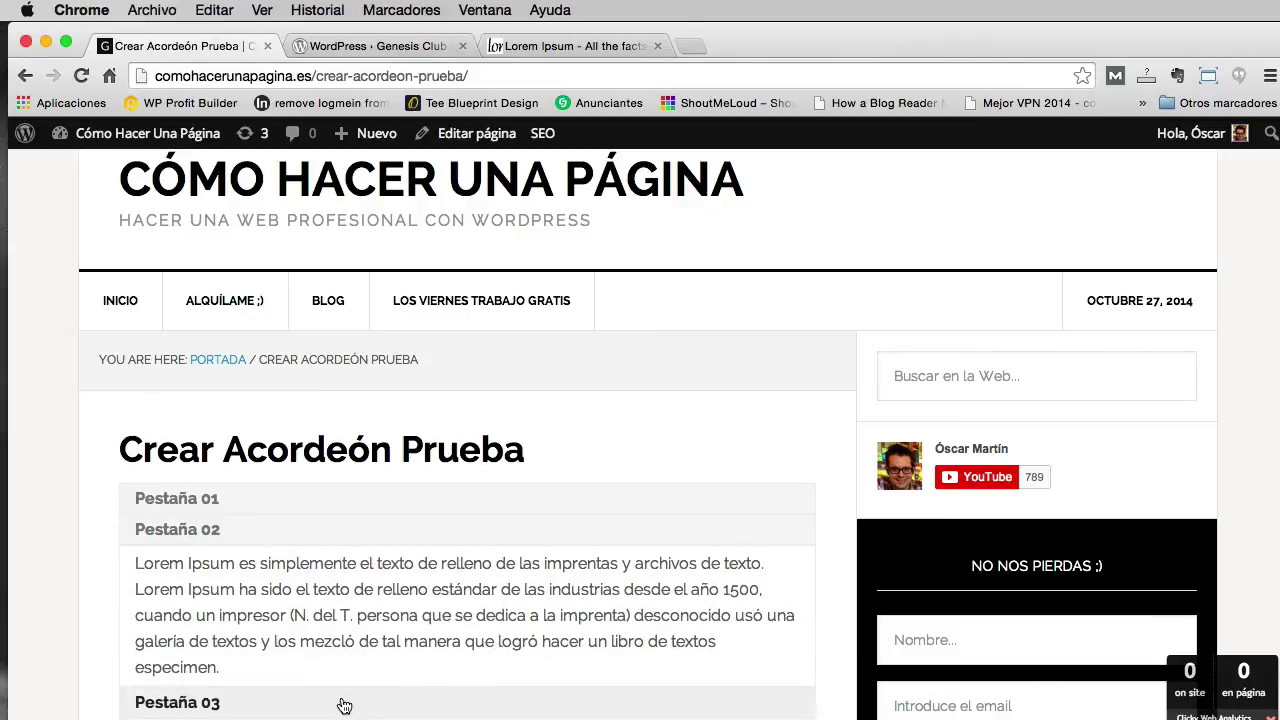
{"action": "left_click", "coordinate": [339, 700]}
{"action": "left_click", "coordinate": [315, 503]}
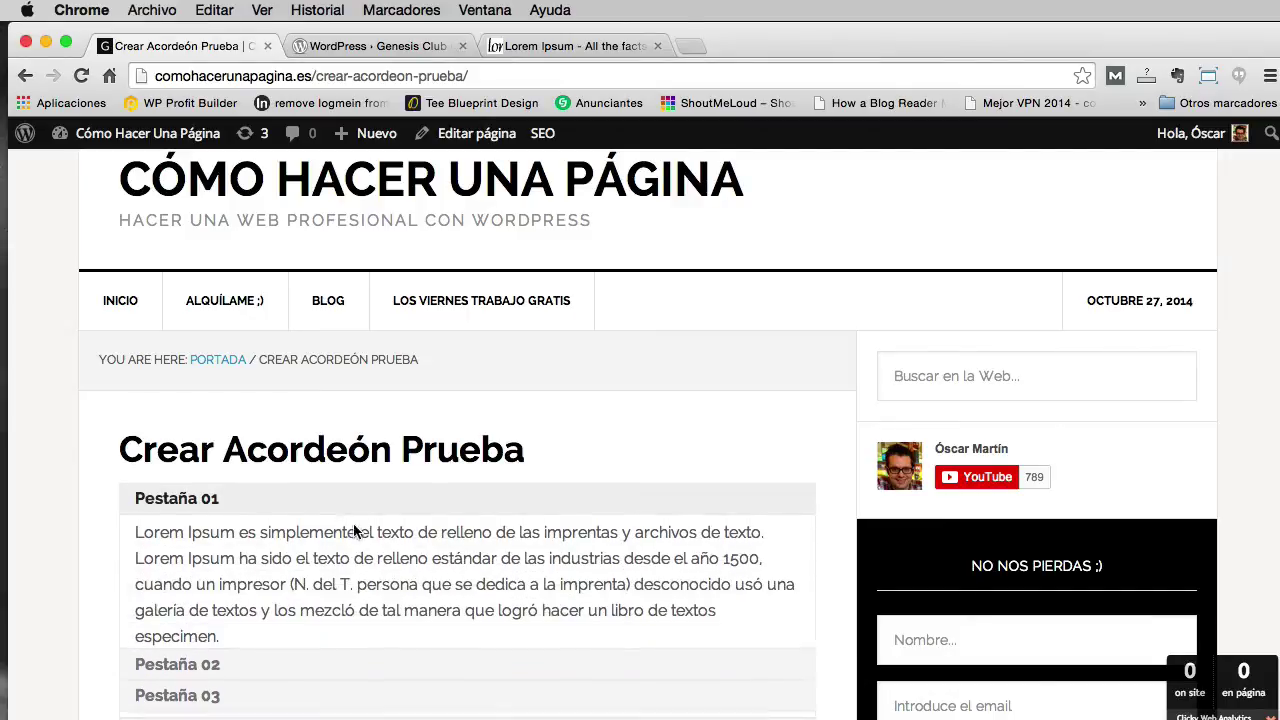
{"action": "scroll", "coordinate": [391, 552], "scroll_direction": "down", "scroll_amount": 5}
{"action": "left_click", "coordinate": [373, 570]}
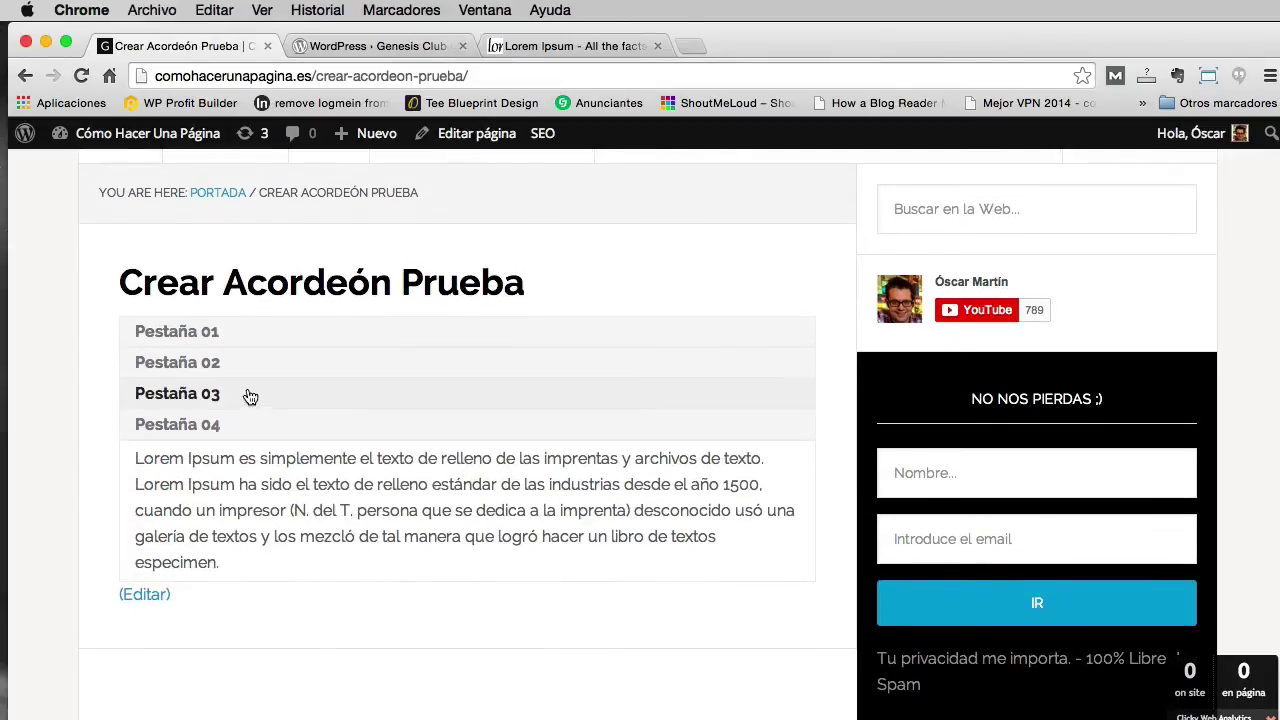
{"action": "left_click", "coordinate": [226, 400]}
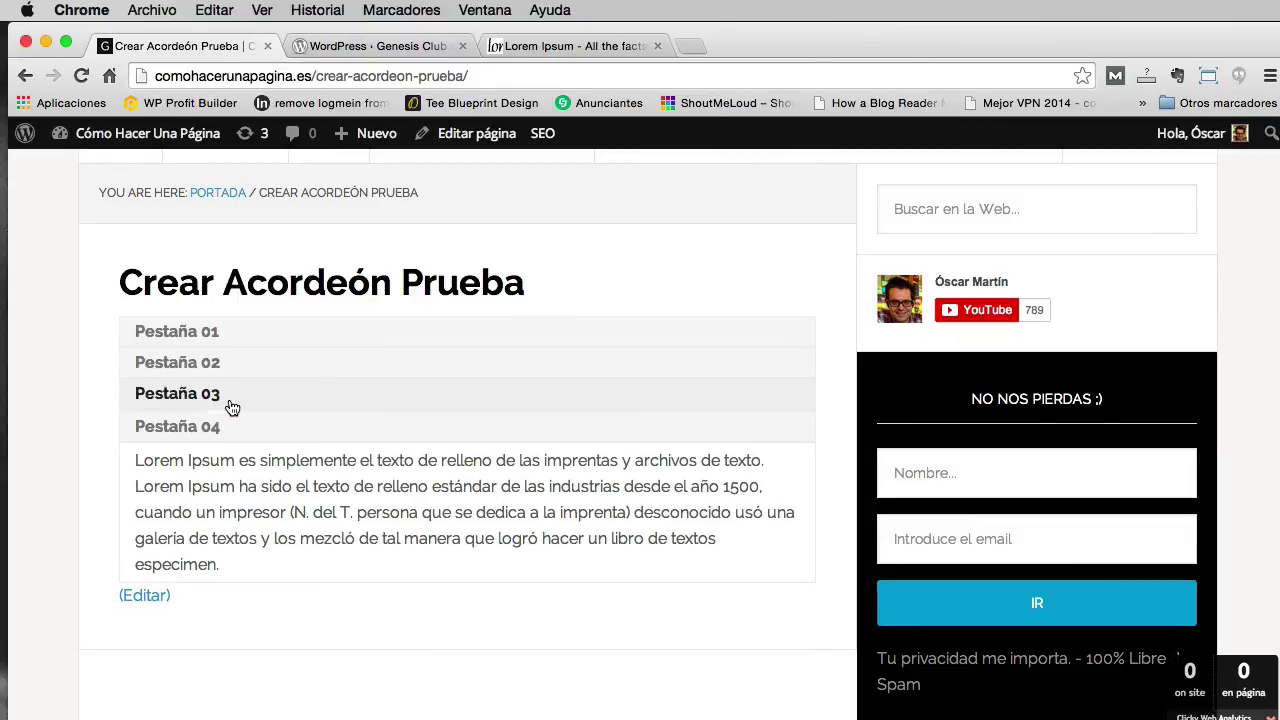
{"action": "left_click", "coordinate": [238, 366]}
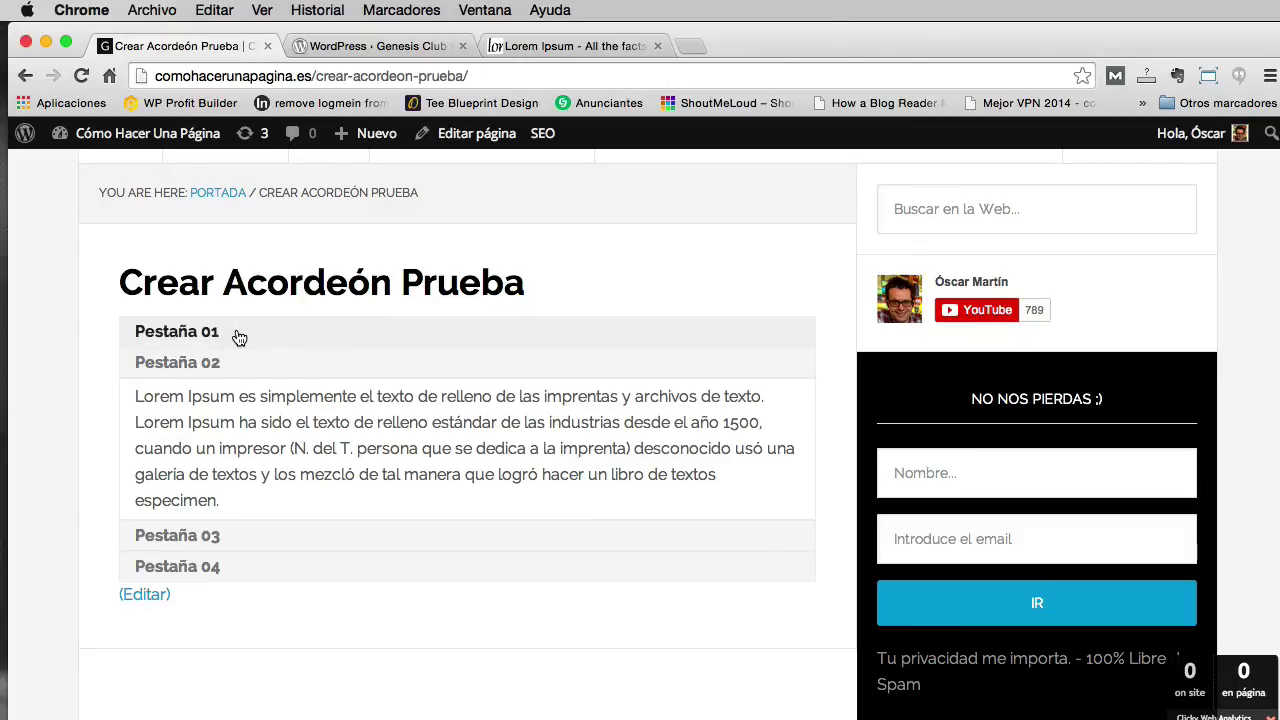
{"action": "left_click", "coordinate": [239, 338]}
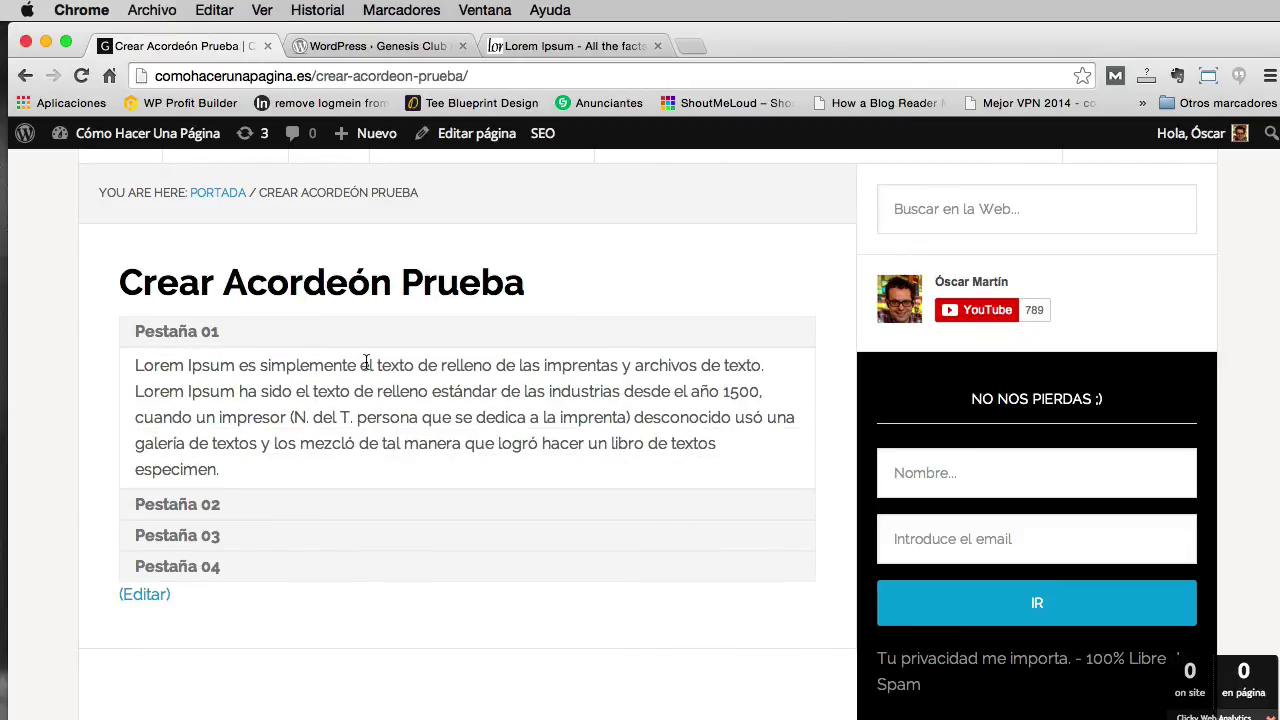